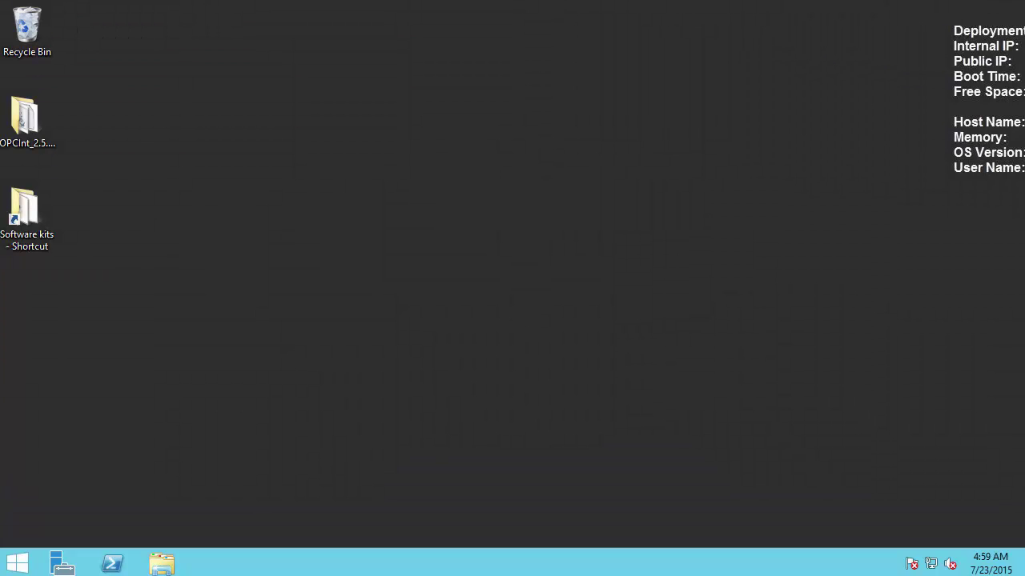
# Open Command Prompt from Start and change to the %PIHOME%\bin folder
pyautogui.click(18, 564)
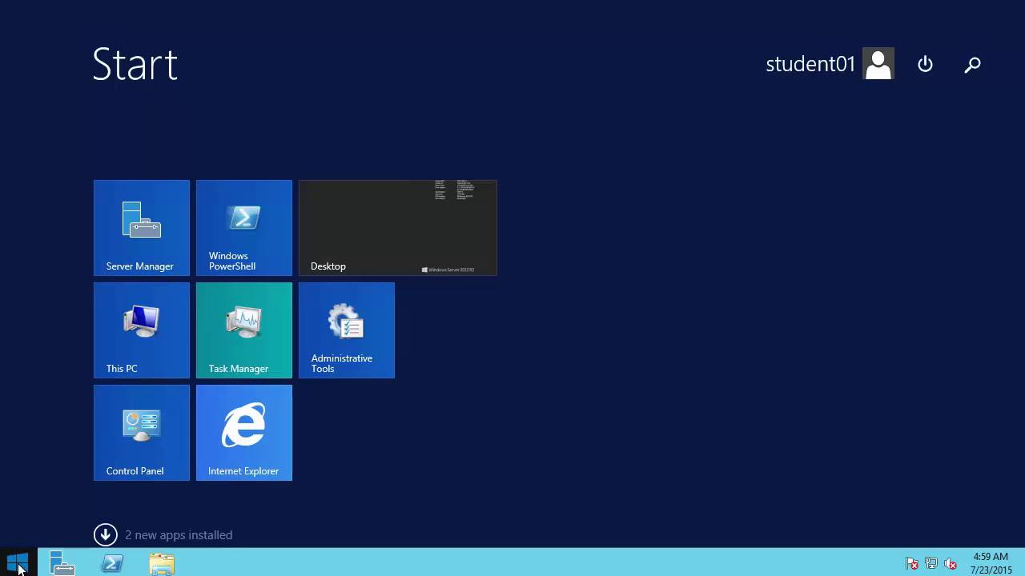
pyautogui.write('com')
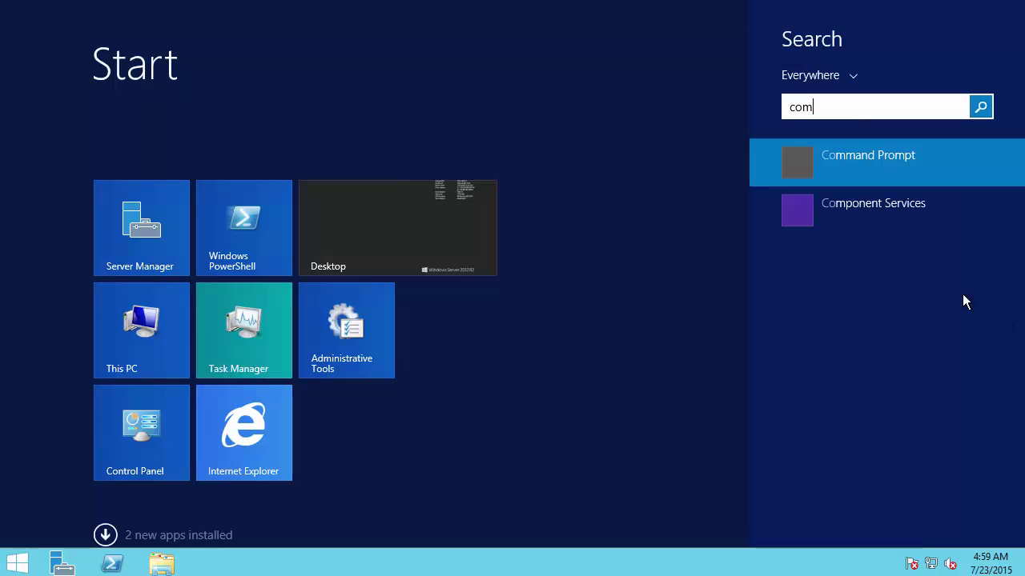
pyautogui.write('mand')
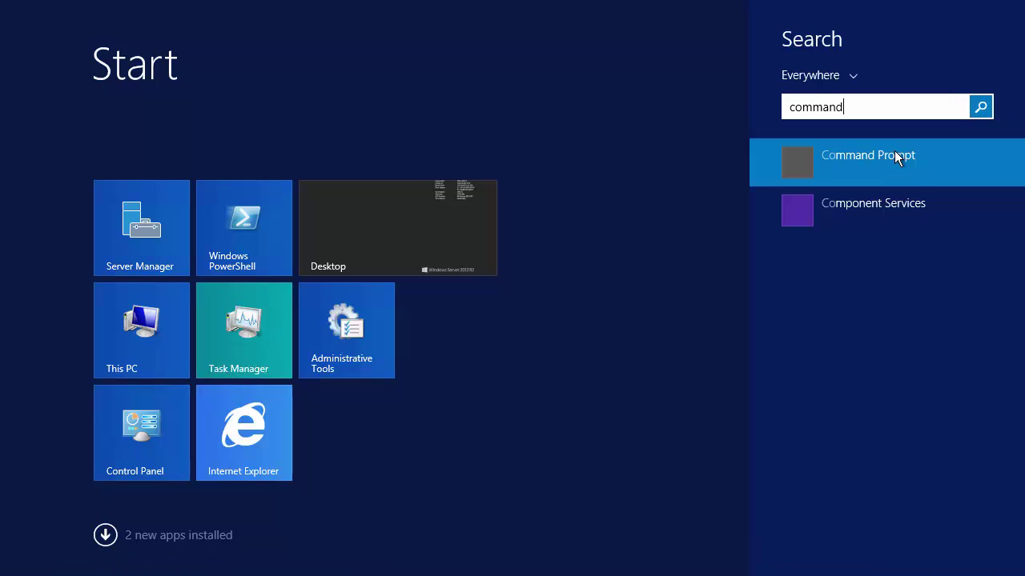
pyautogui.click(894, 156)
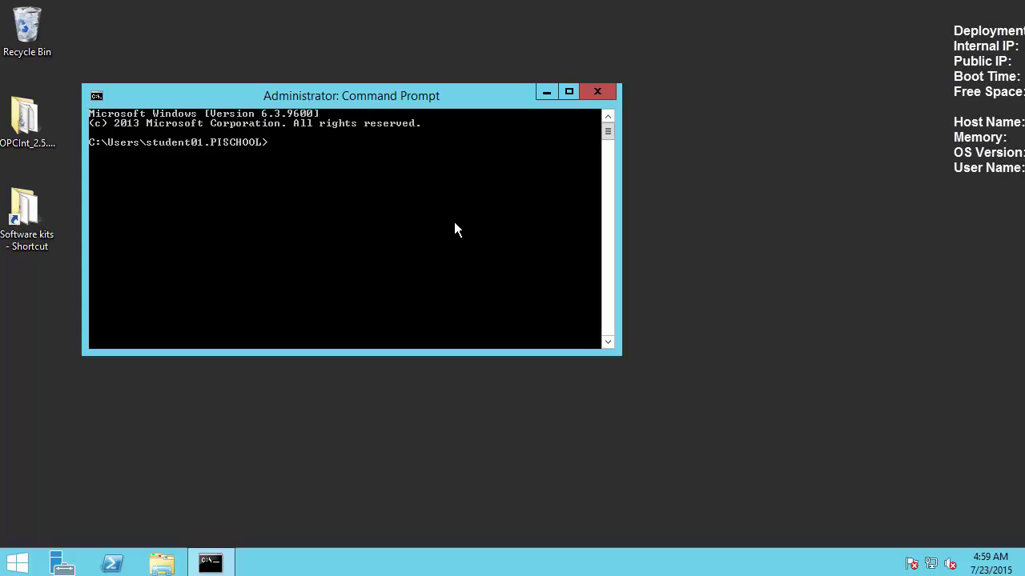
pyautogui.write('cd ')
pyautogui.write('%PIHOME%\\bin')
pyautogui.press('Return')
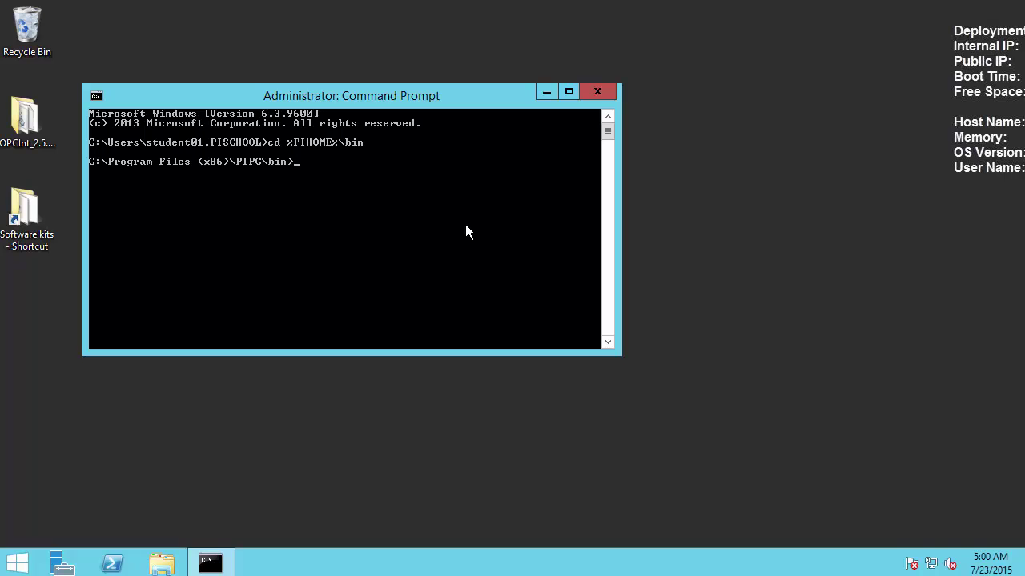
# Run apisnap against PISRV1 and look up the sinusoid and cdt158 tags
pyautogui.write('apisnap')
pyautogui.press('Return')
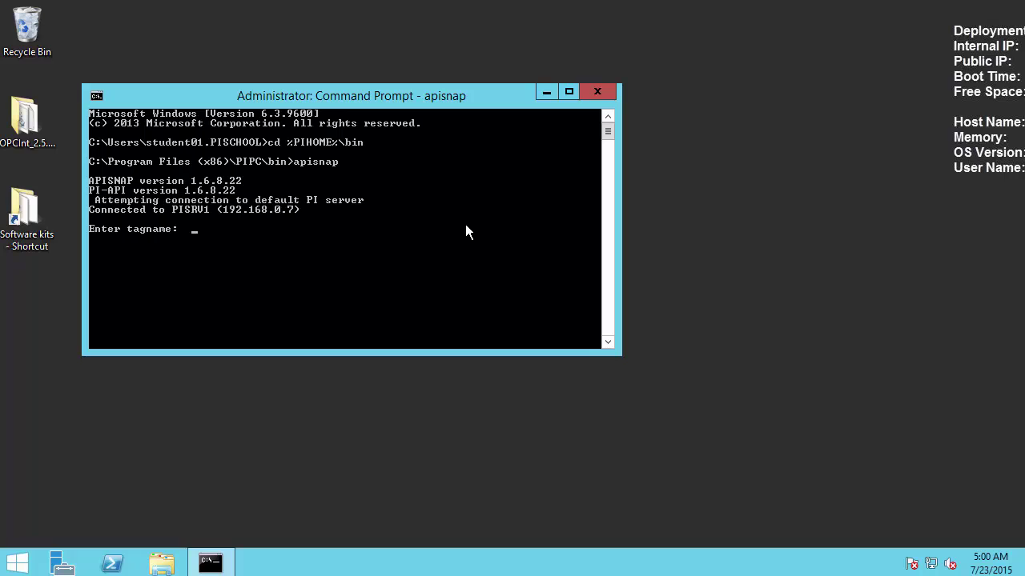
pyautogui.write('sinusoid')
pyautogui.press('Return')
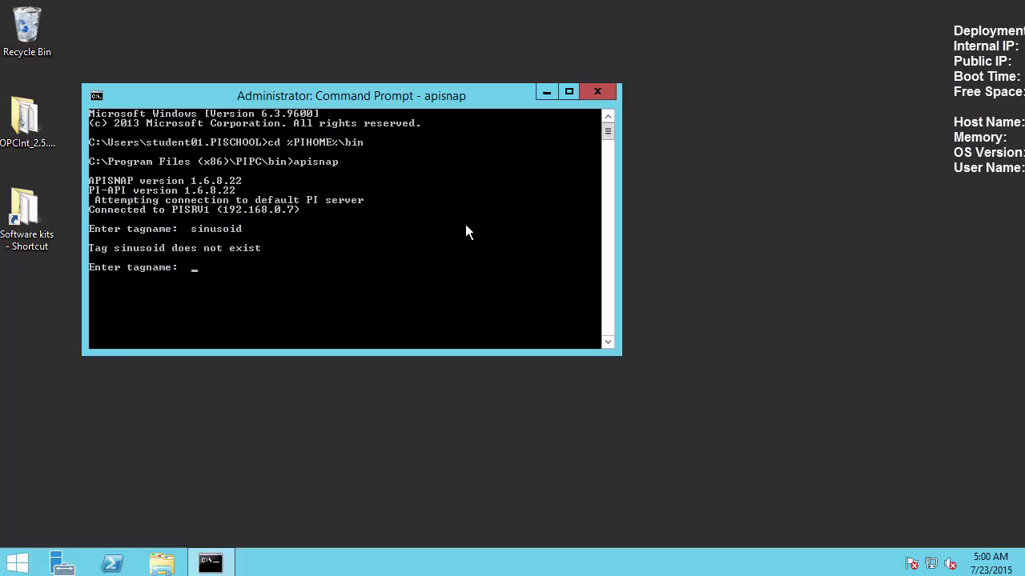
pyautogui.write('cdt158')
pyautogui.press('Return')
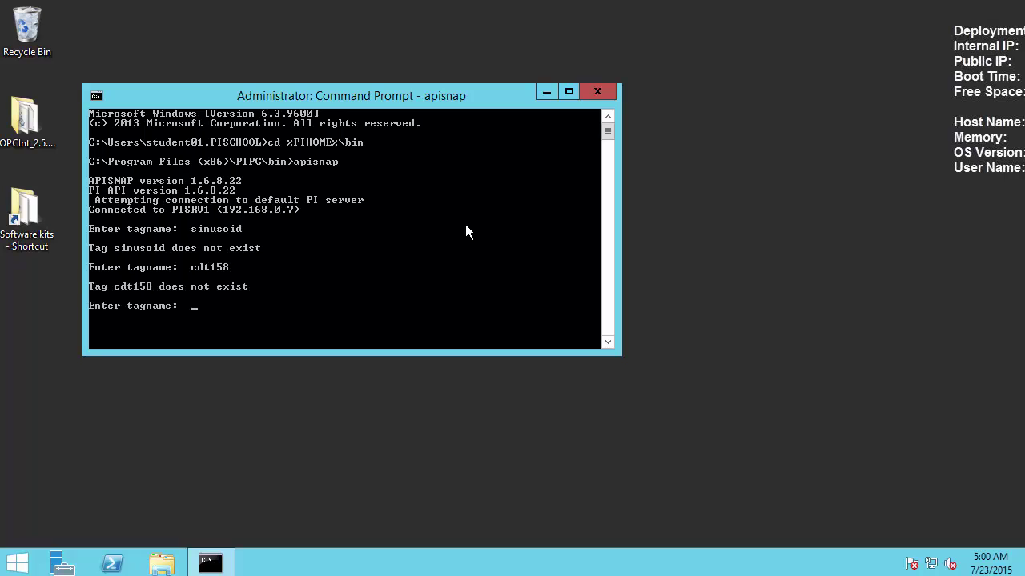
# Launch the PI SDK Utility (AboutPI-SDK) from a Start search for 'sdk'
pyautogui.click(192, 455)
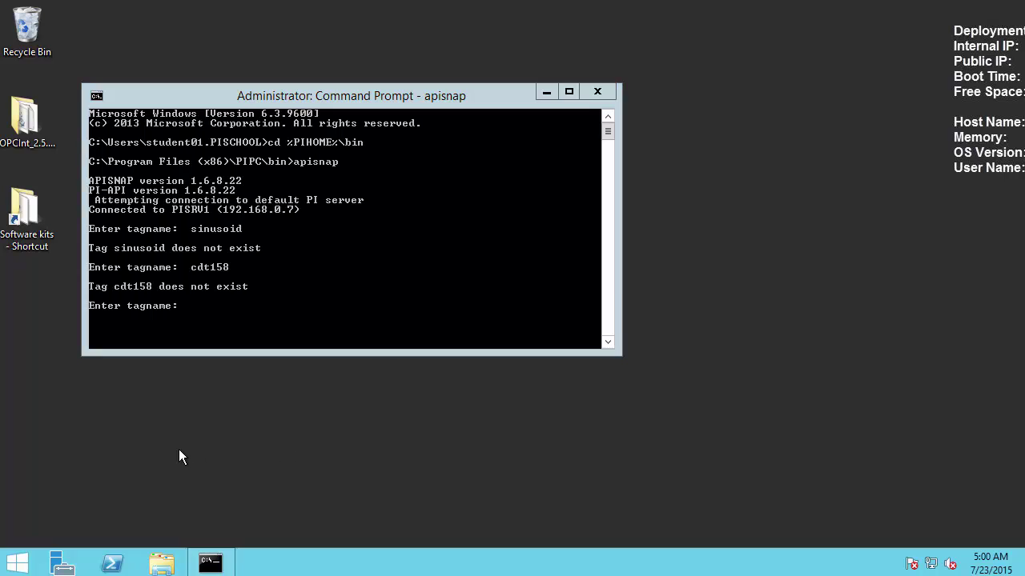
pyautogui.click(23, 566)
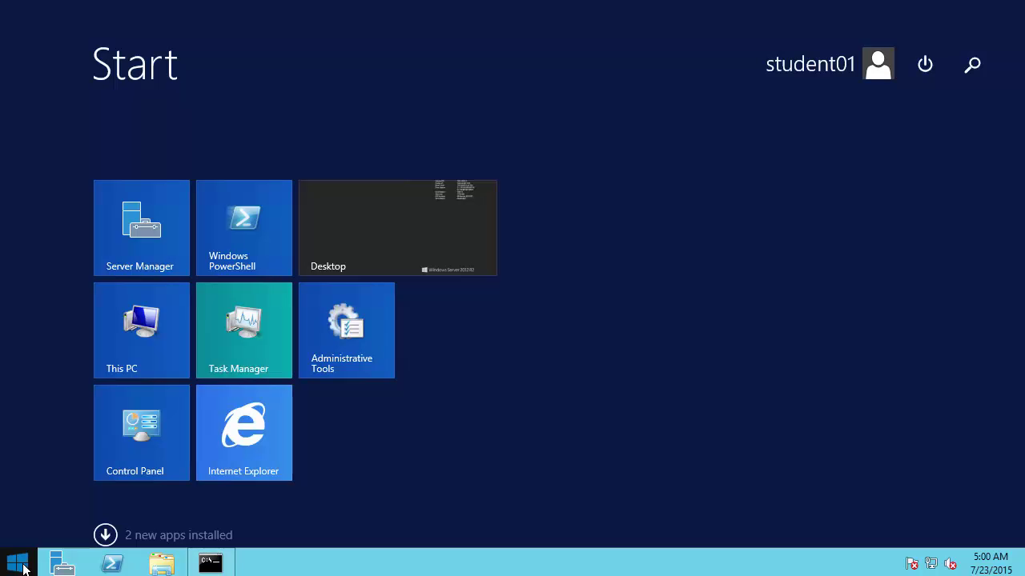
pyautogui.write('sdk')
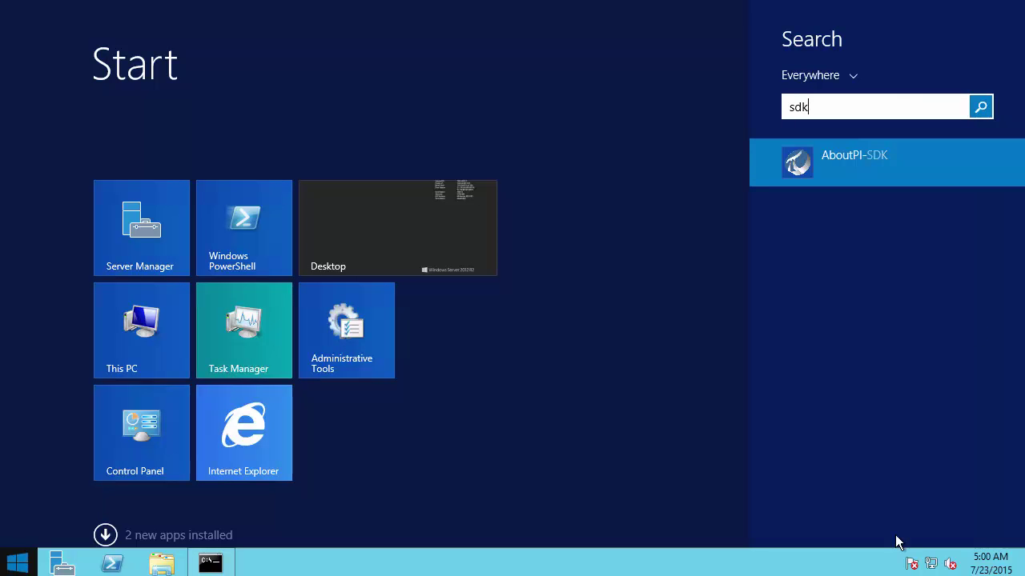
pyautogui.click(879, 165)
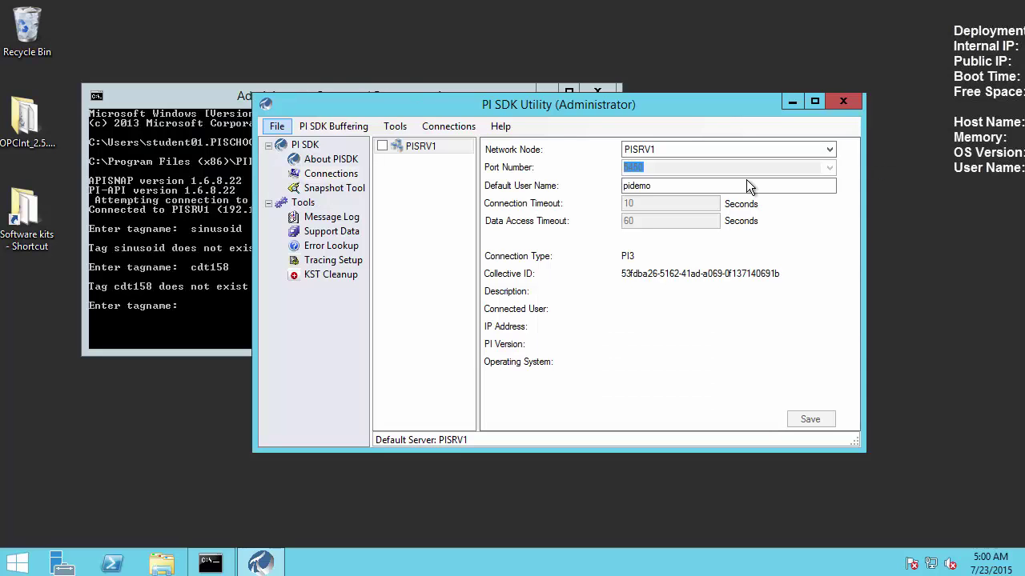
# Connect to PISRV1 under Connections and review its piadmins and PI Readers connected user
pyautogui.click(325, 176)
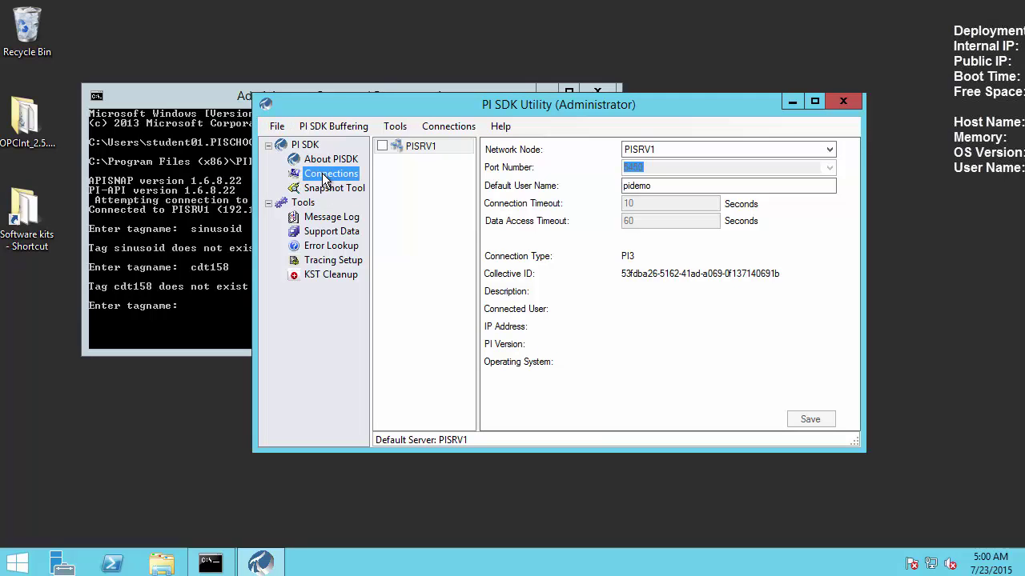
pyautogui.click(382, 145)
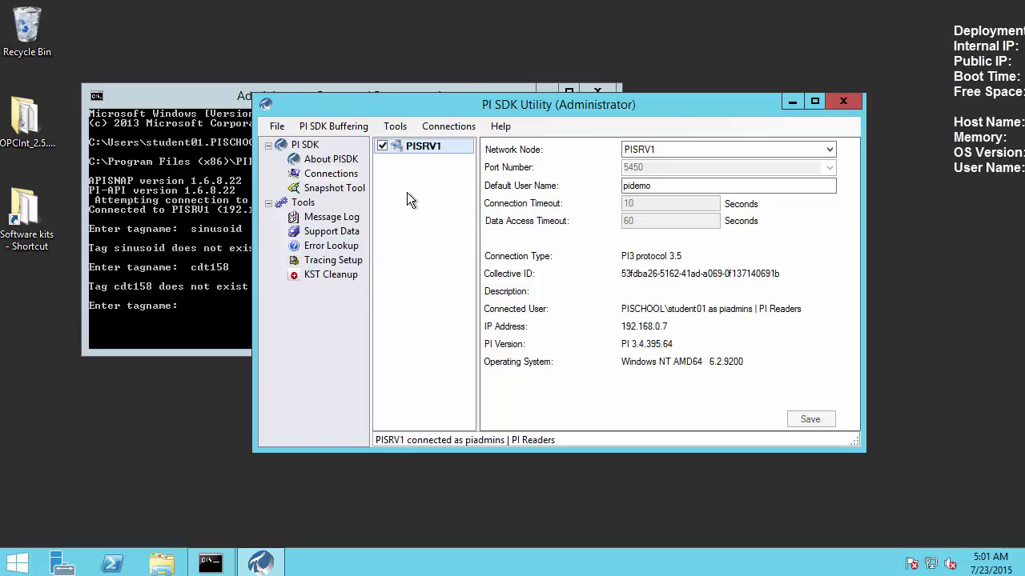
pyautogui.click(407, 199)
pyautogui.moveTo(615, 299); pyautogui.dragTo(807, 319)
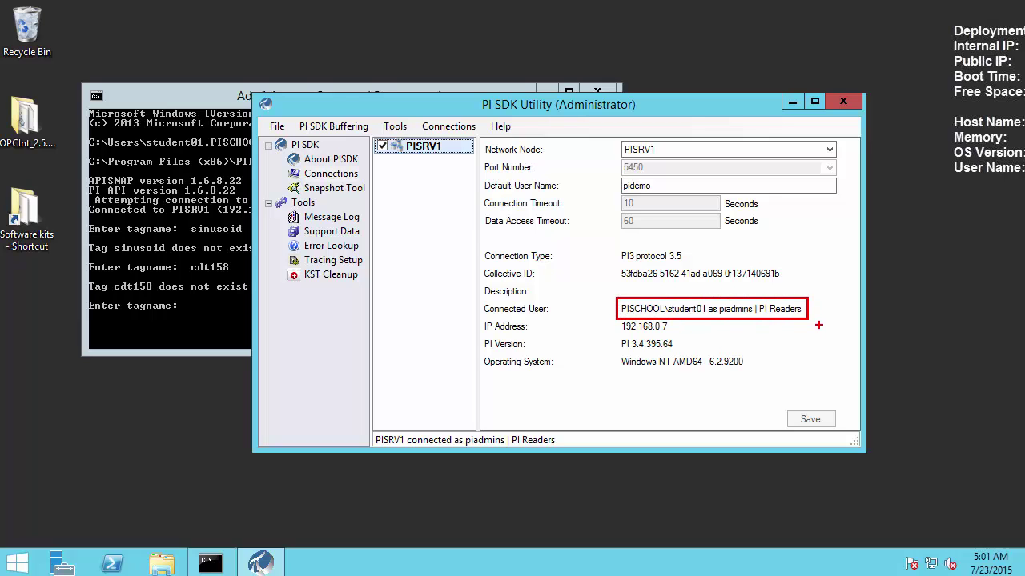
pyautogui.moveTo(751, 318); pyautogui.dragTo(733, 351)
pyautogui.moveTo(625, 305); pyautogui.dragTo(605, 279)
# Review the protocol order in Connection Options and close it unchanged
pyautogui.click(449, 126)
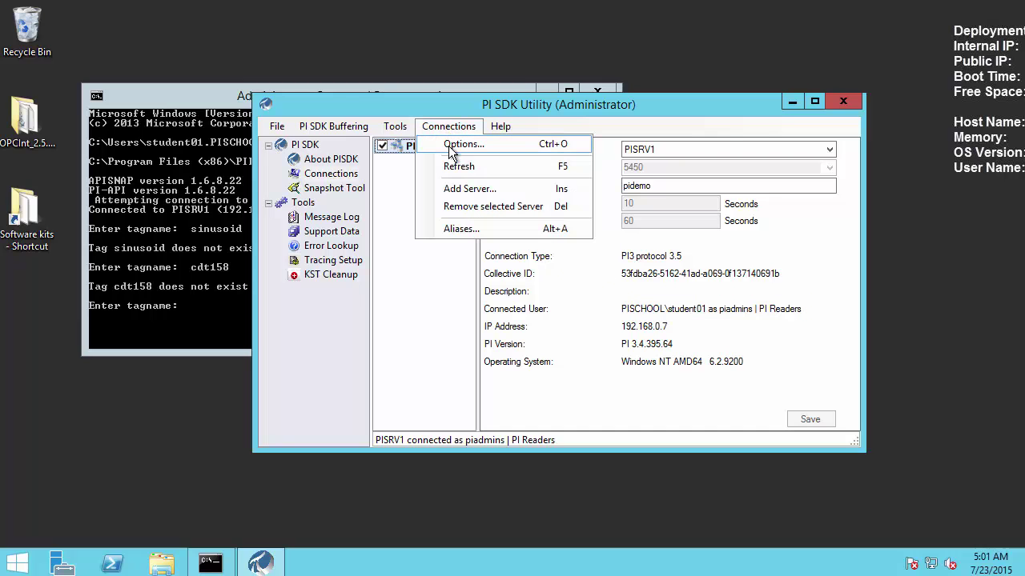
pyautogui.click(450, 145)
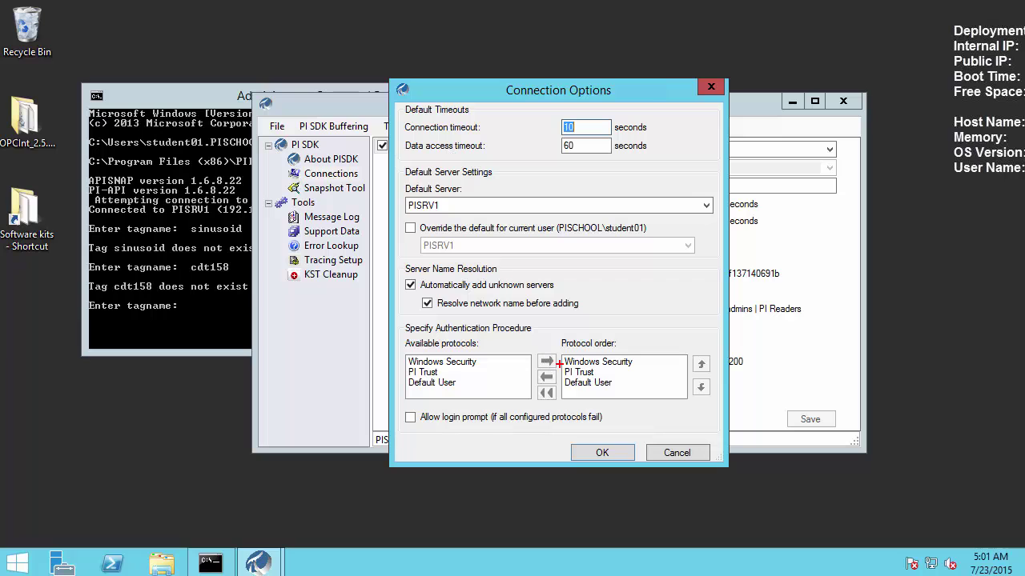
pyautogui.moveTo(555, 331); pyautogui.dragTo(643, 395)
pyautogui.click(677, 451)
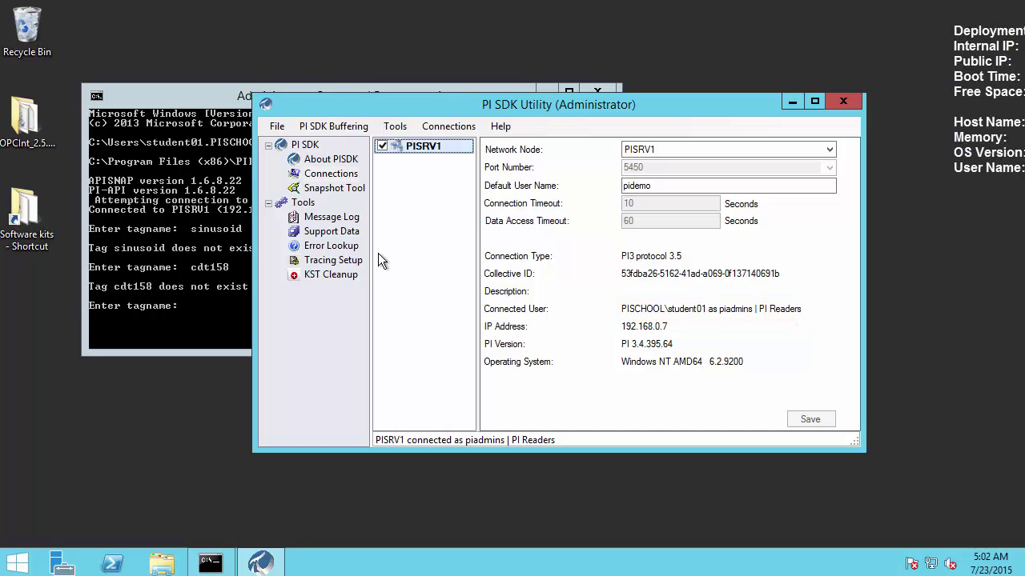
# Move PI Trust above Windows Security in the protocol order and accept it
pyautogui.click(445, 126)
pyautogui.click(590, 374)
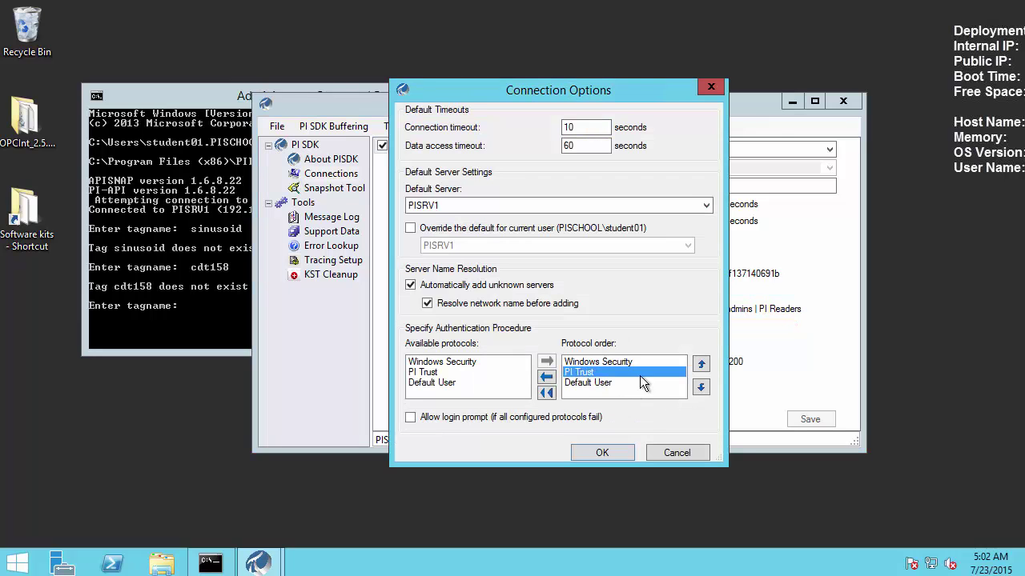
pyautogui.click(701, 364)
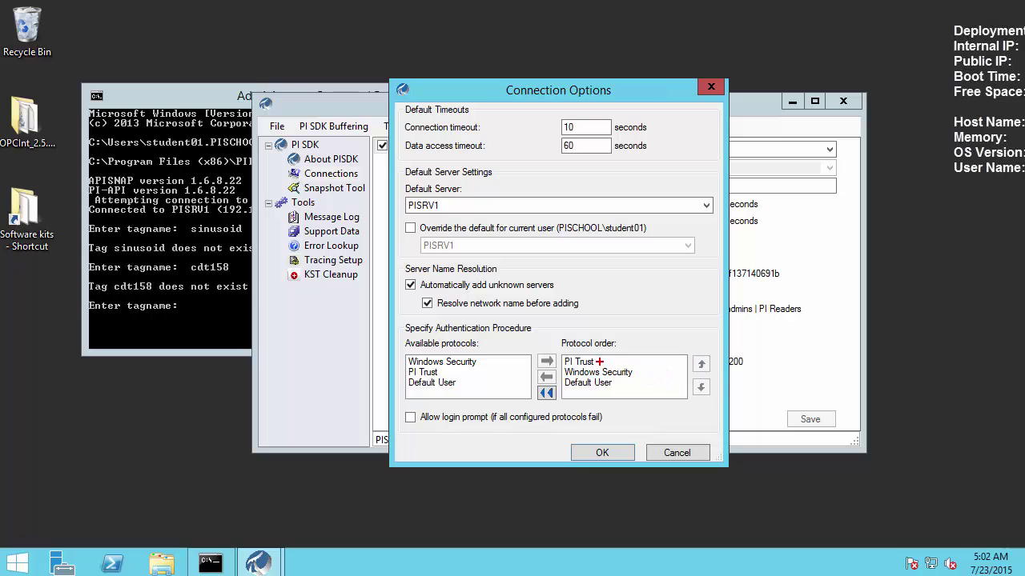
pyautogui.moveTo(602, 361); pyautogui.dragTo(669, 373)
pyautogui.click(675, 447)
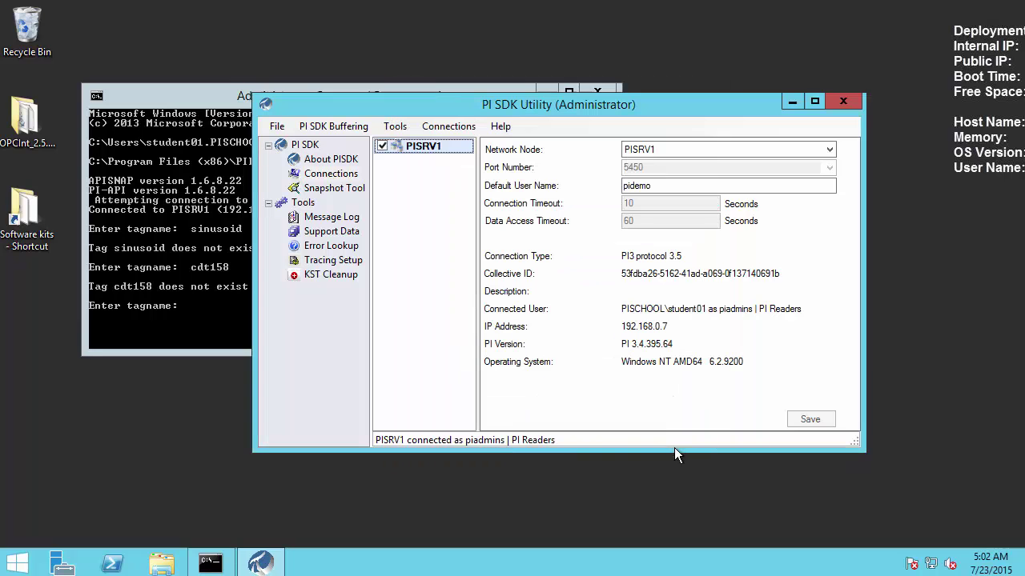
pyautogui.click(469, 128)
pyautogui.click(579, 372)
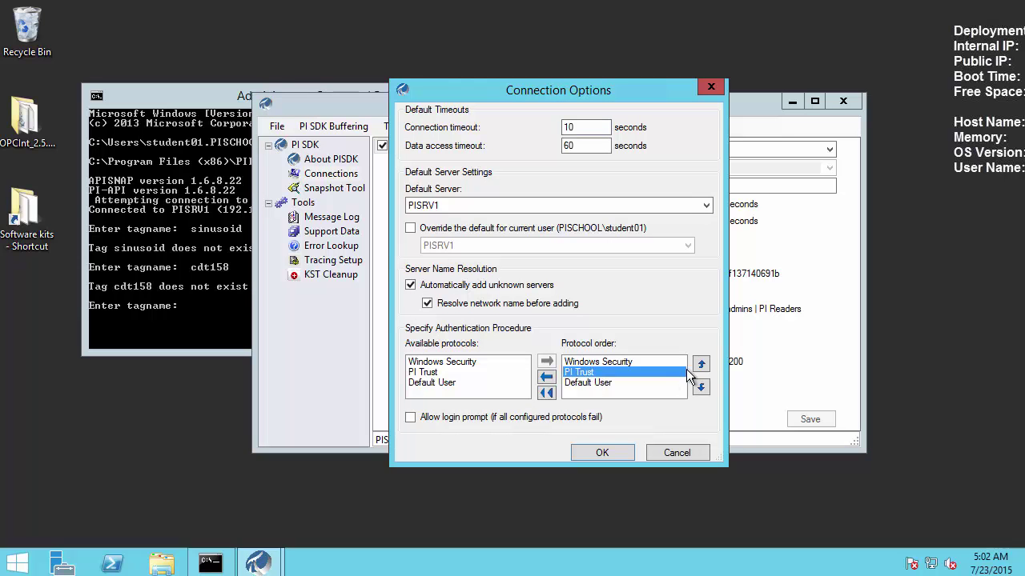
pyautogui.click(700, 365)
pyautogui.click(604, 448)
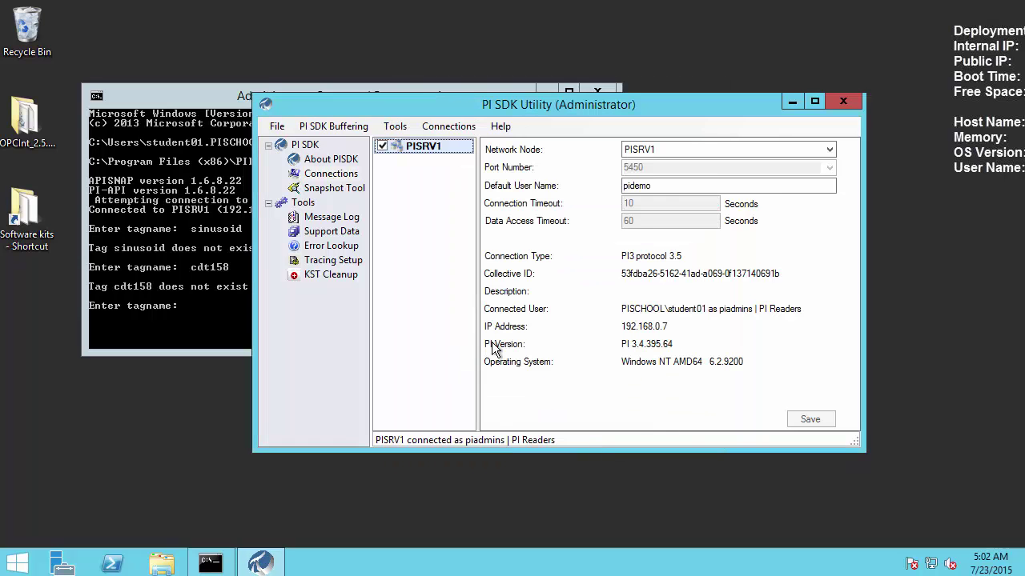
# Reconnect to PISRV1 and check it is still mapped to piadmins
pyautogui.click(383, 147)
pyautogui.click(382, 147)
pyautogui.moveTo(615, 299); pyautogui.dragTo(807, 322)
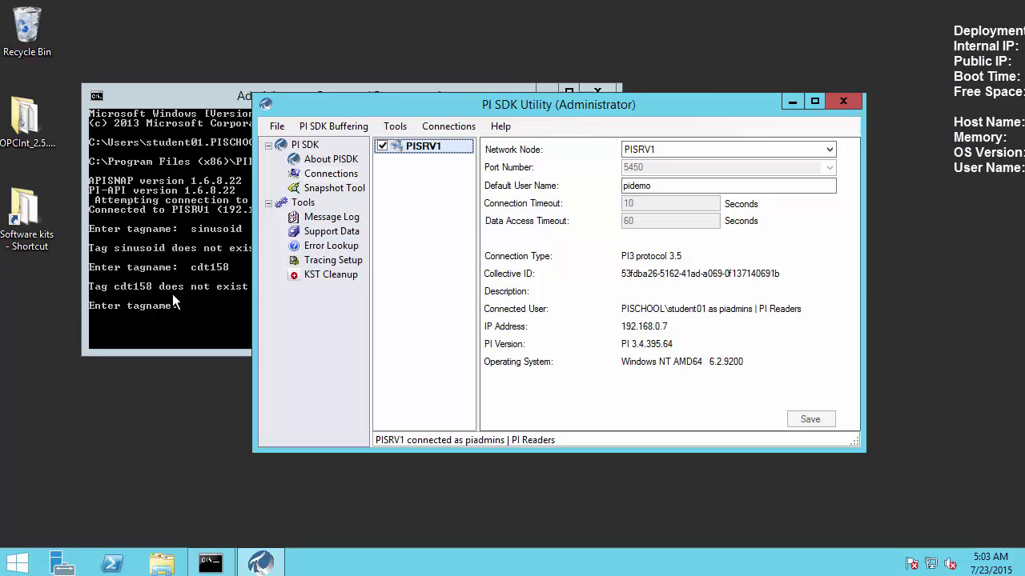
# Bring the apisnap console, then PI SDK Utility, to the front for comparison
pyautogui.click(173, 297)
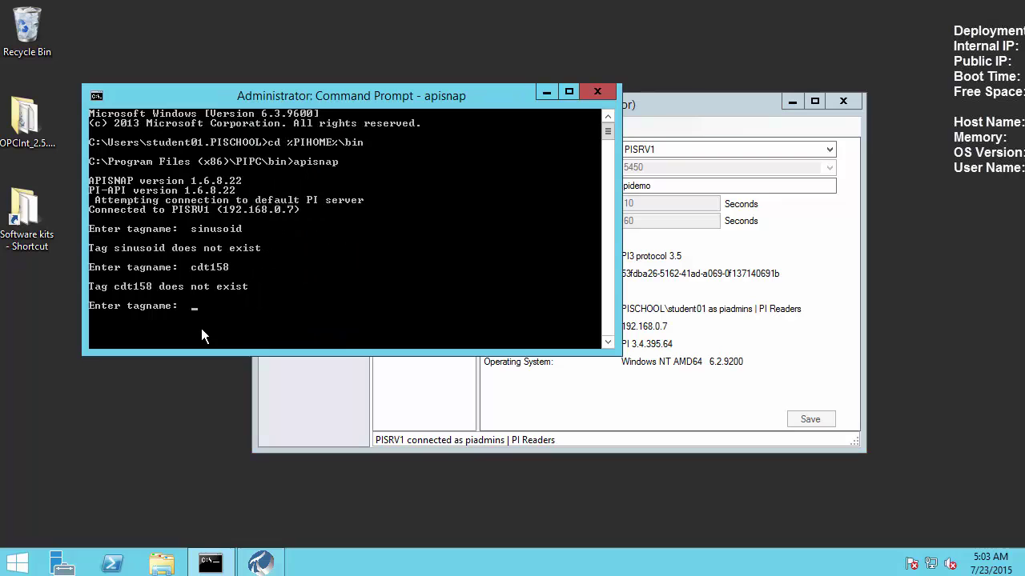
pyautogui.click(533, 398)
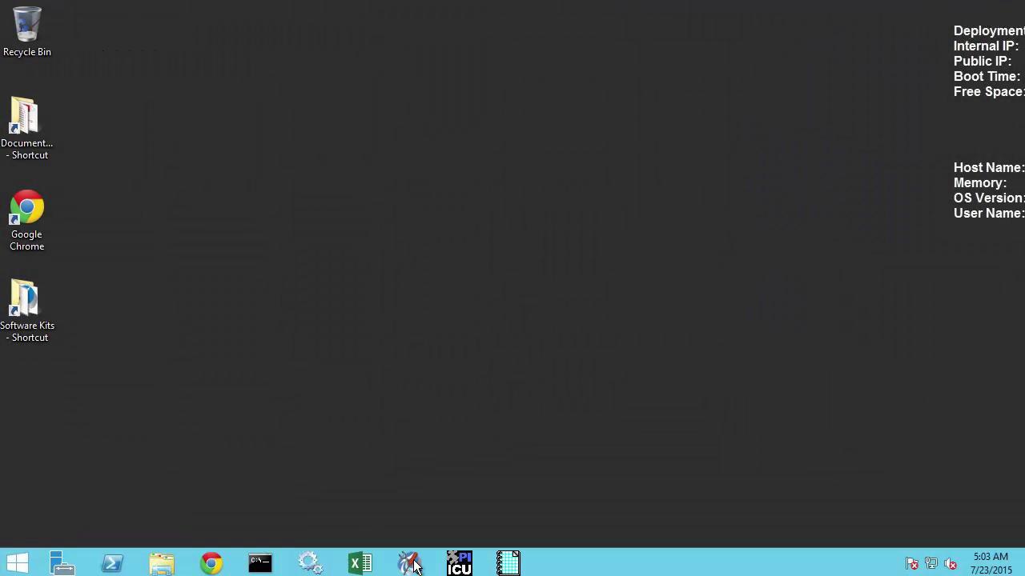
# Open PI System Management Tools at Security > Mappings & Trusts and show the Trusts list
pyautogui.click(417, 566)
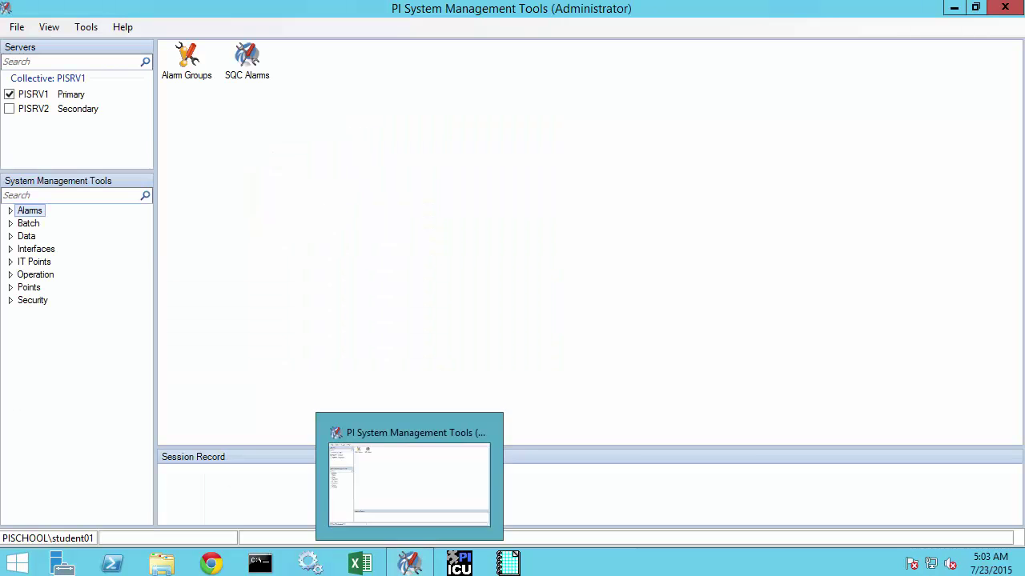
pyautogui.click(9, 300)
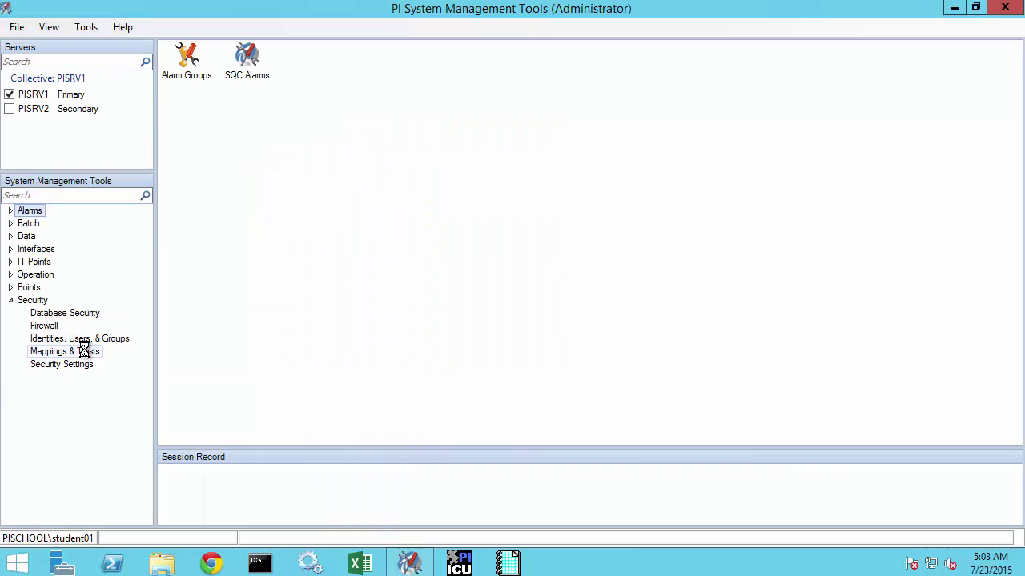
pyautogui.click(85, 353)
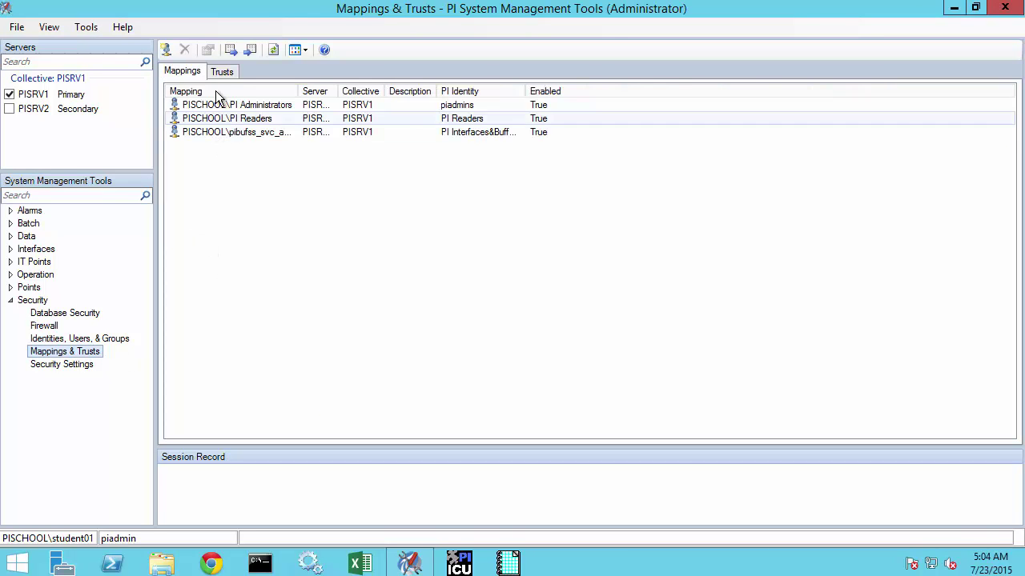
pyautogui.click(221, 71)
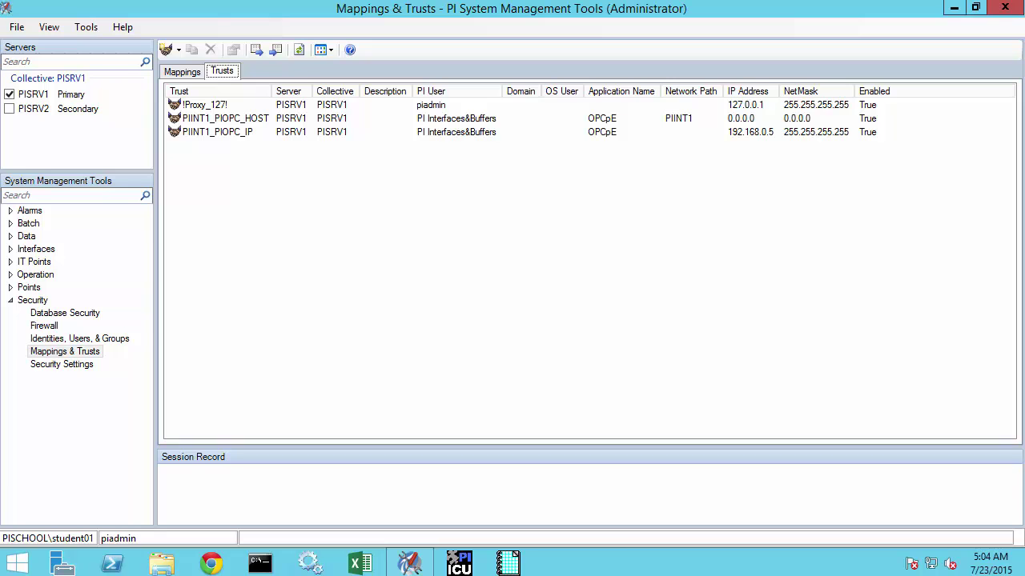
pyautogui.press('Tab')
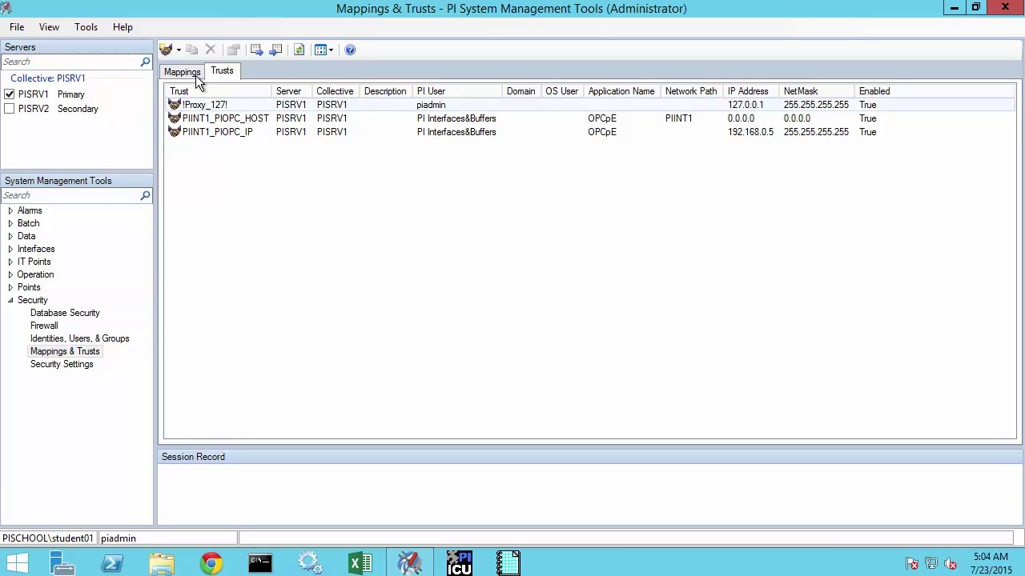
# Start an advanced trust named PIINT2_IP with IP 192.168.0.6 and mask 255.255.255.255
pyautogui.click(179, 50)
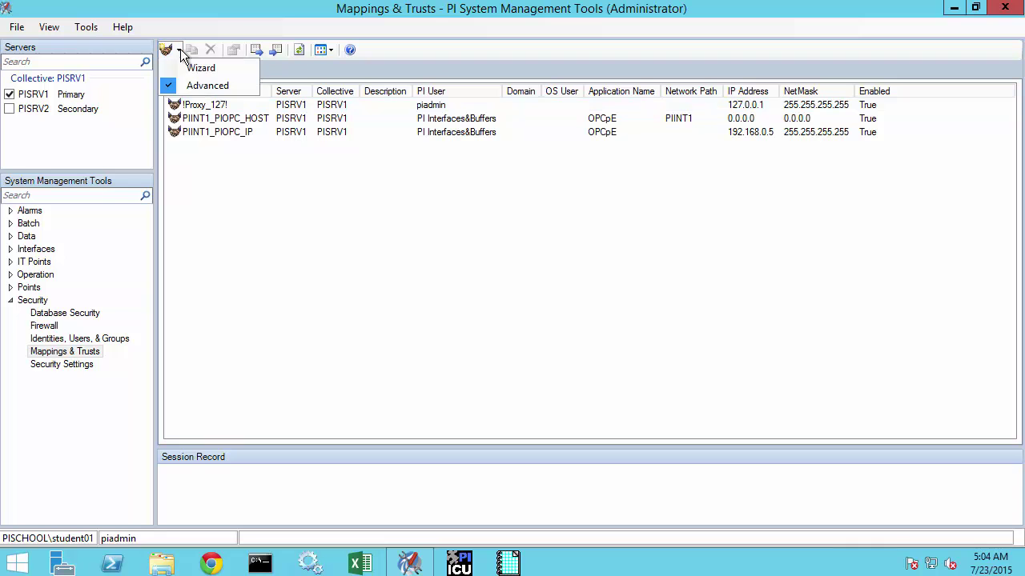
pyautogui.click(207, 86)
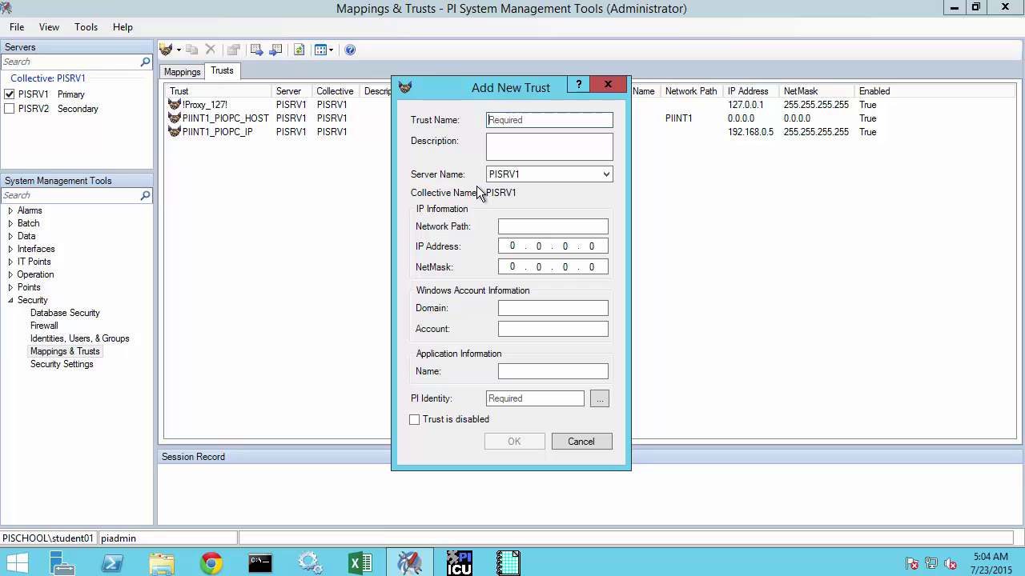
pyautogui.write('PIINT2_IP')
pyautogui.click(512, 246)
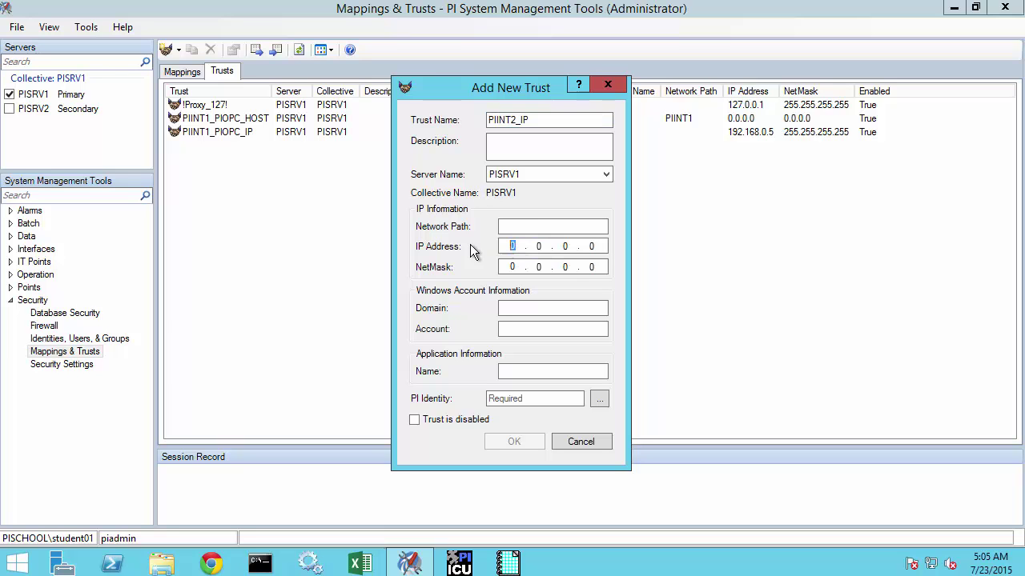
pyautogui.write('192 . 168 . 0 . 6')
pyautogui.press('Tab')
pyautogui.write('255.255.255.255')
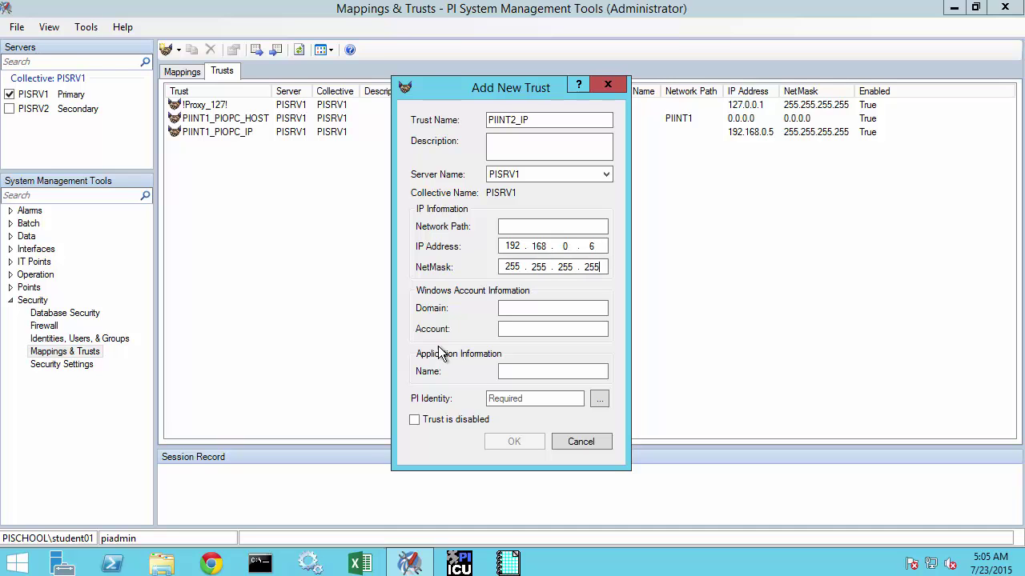
# Assign the PI Interfaces&Buffers identity, save the trust, and show the Mappings list
pyautogui.click(600, 400)
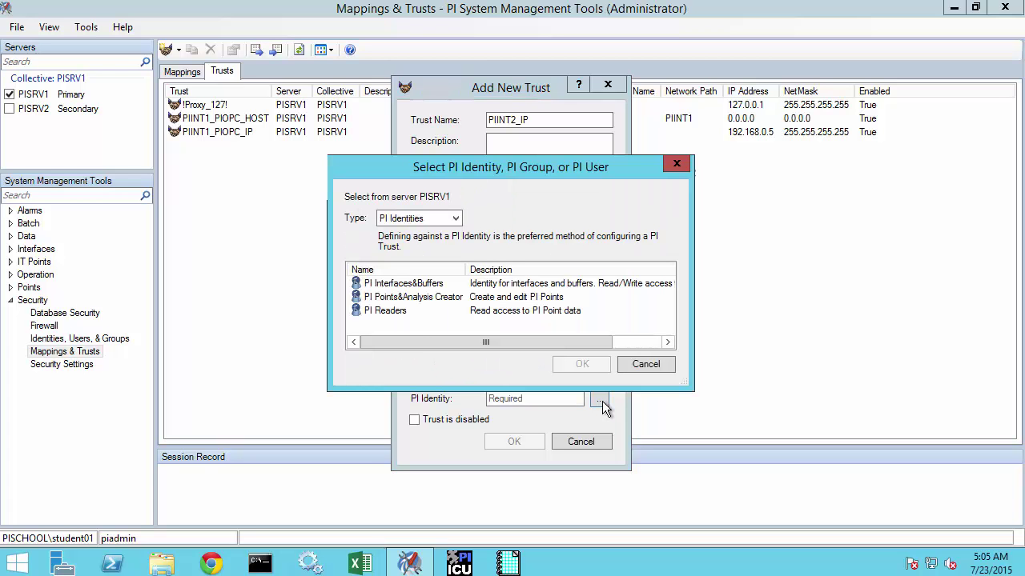
pyautogui.click(446, 284)
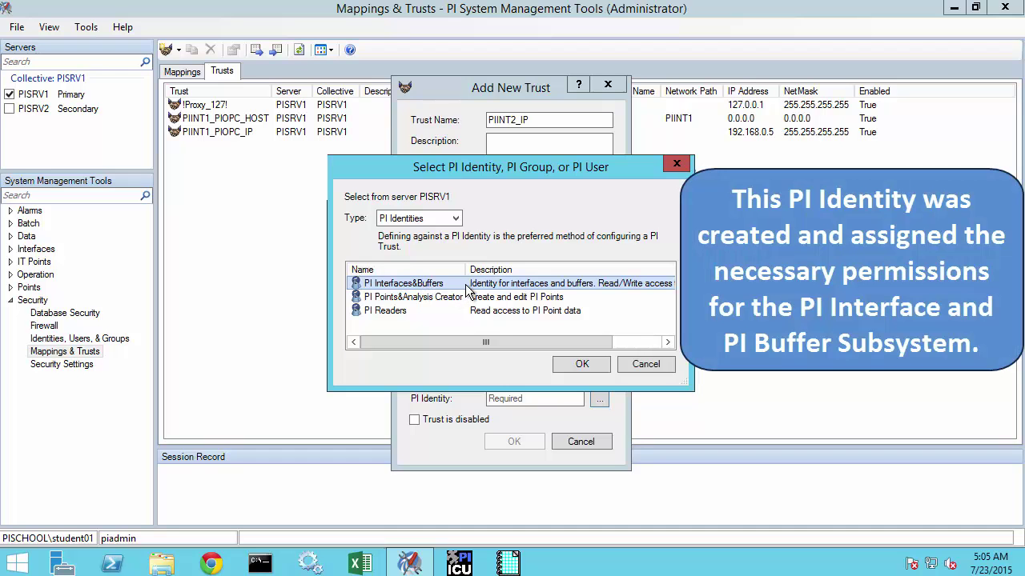
pyautogui.click(580, 365)
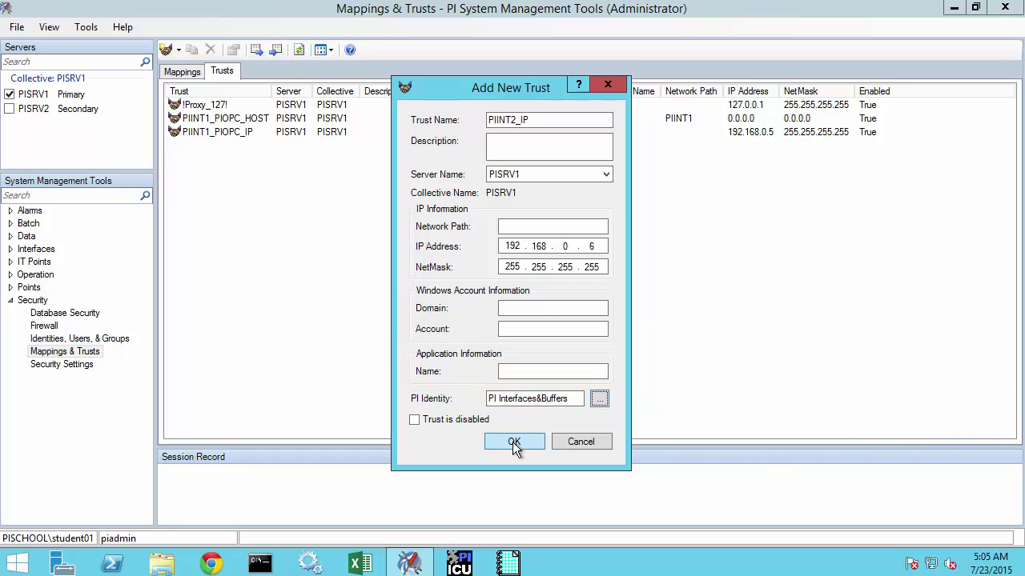
pyautogui.click(513, 442)
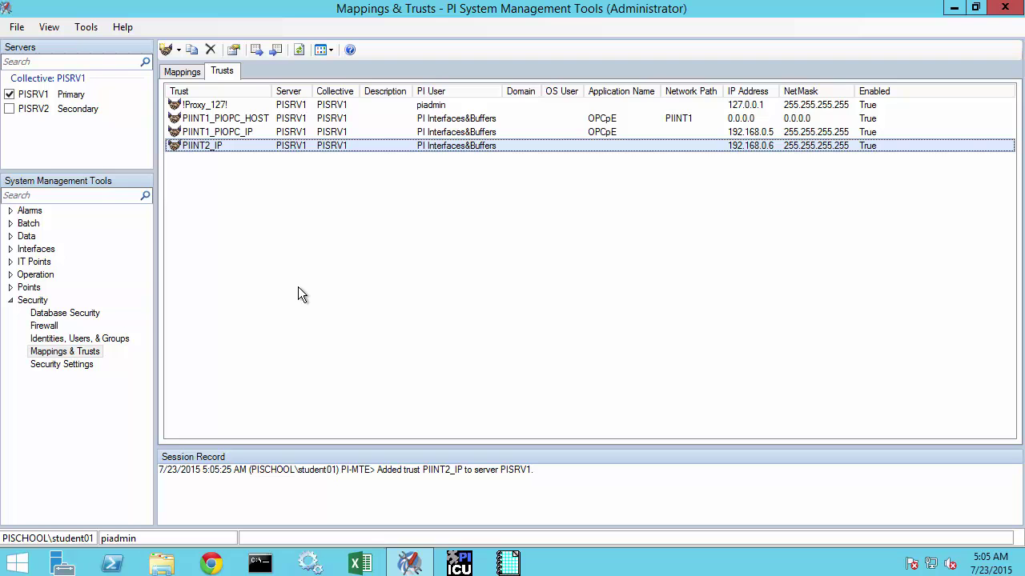
pyautogui.click(178, 74)
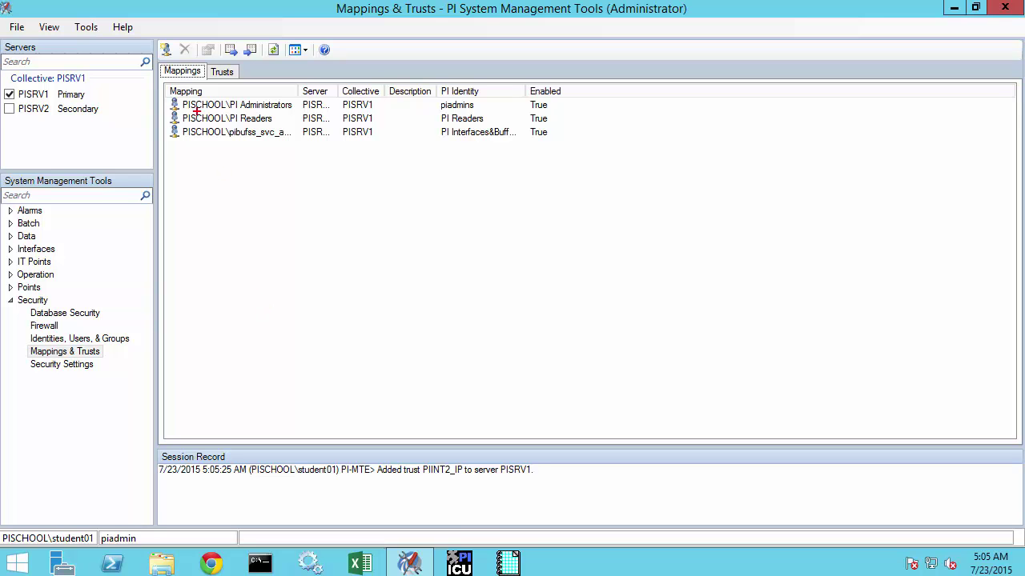
# Highlight the PI Administrators and PI Readers mappings and their identities, then clear the annotations
pyautogui.moveTo(173, 95); pyautogui.dragTo(298, 126)
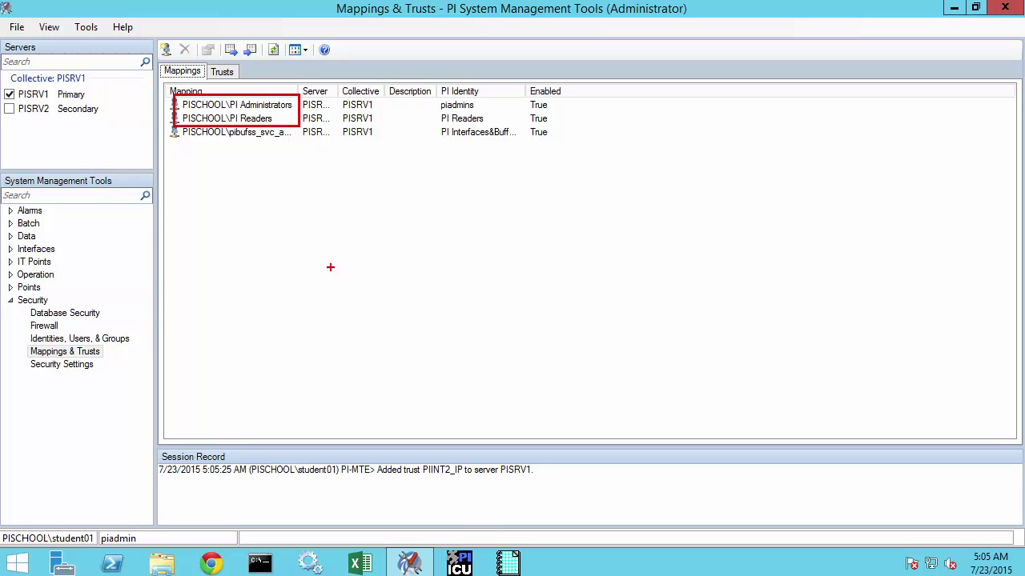
pyautogui.moveTo(438, 97); pyautogui.dragTo(494, 126)
pyautogui.press('Escape')
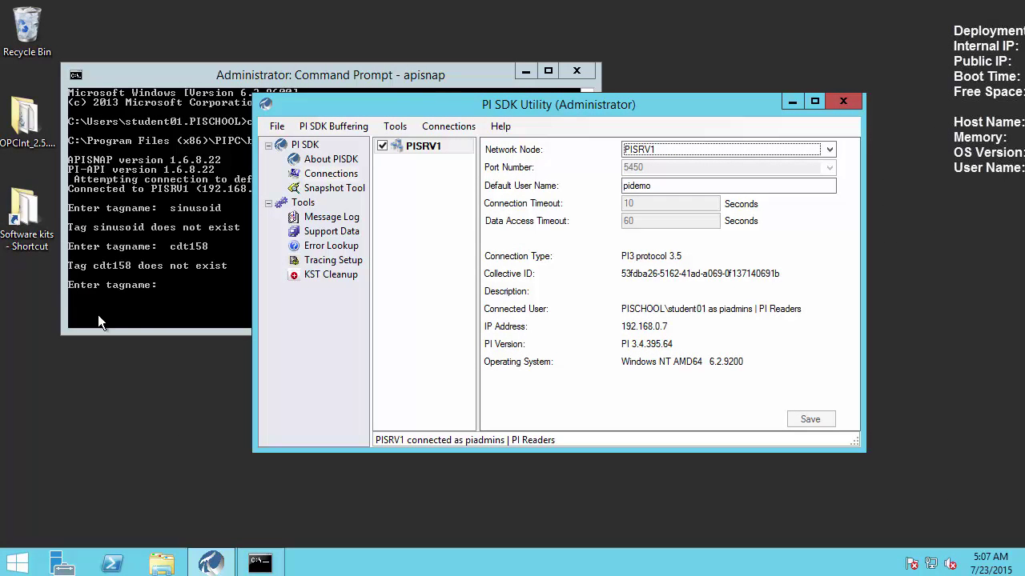
# Stop the running apisnap session with Ctrl+C and start apisnap again
pyautogui.click(173, 305)
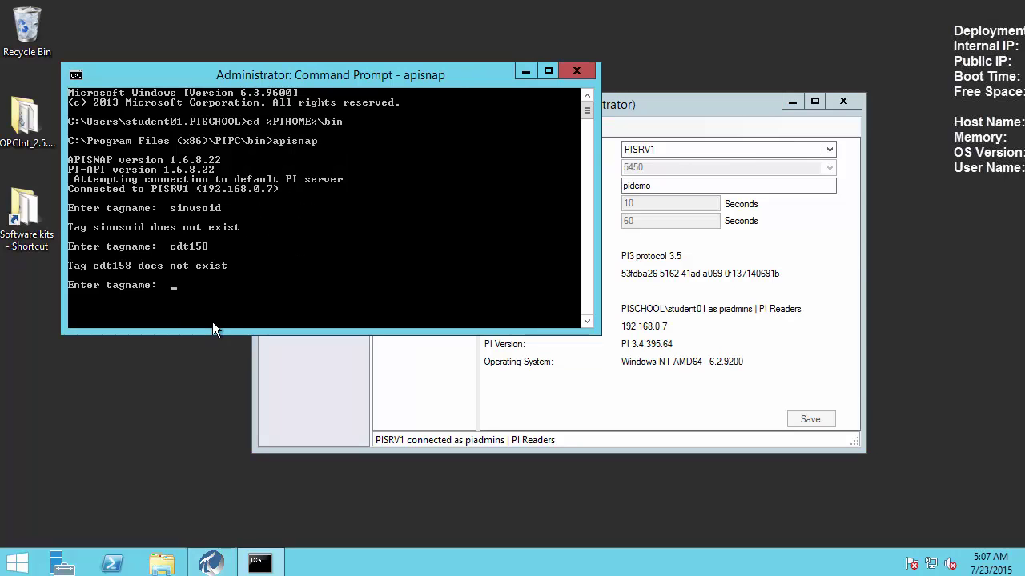
pyautogui.hotkey('ctrl', 'c')
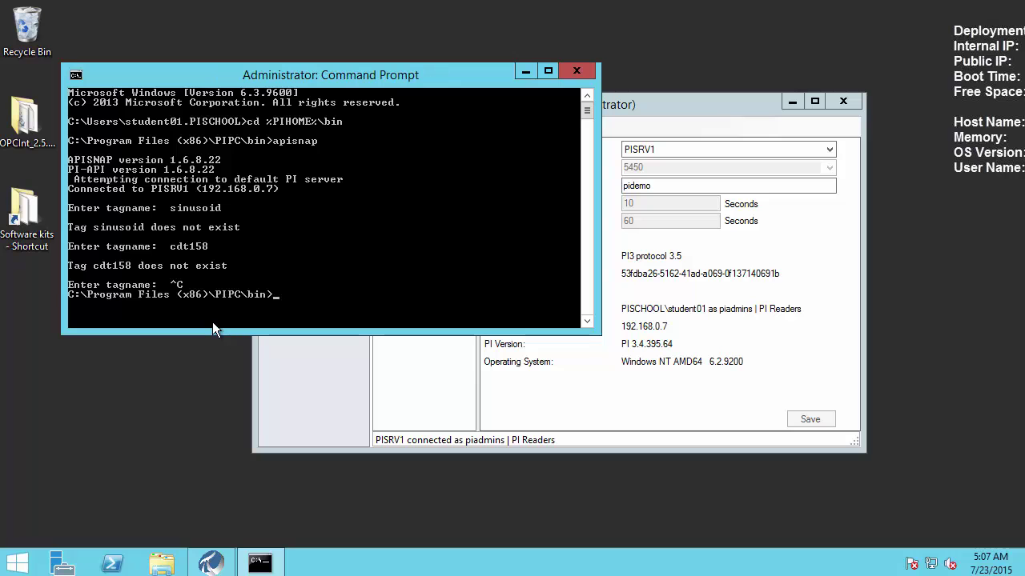
pyautogui.write('api')
pyautogui.write('snap')
pyautogui.press('Return')
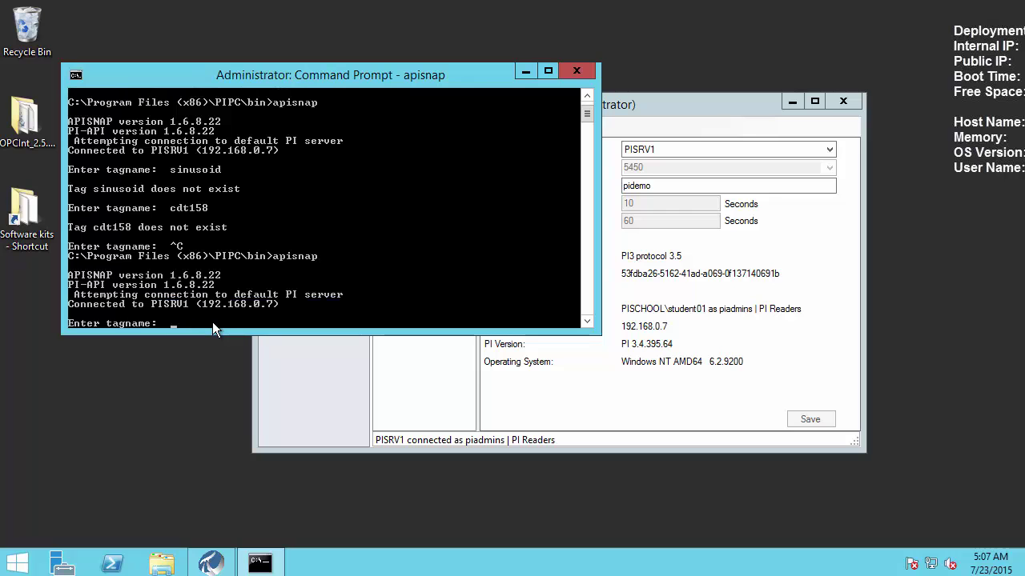
# Query sinusoid and cdt158, now returning Good snapshot and archive values
pyautogui.write('sinusoid')
pyautogui.press('Return')
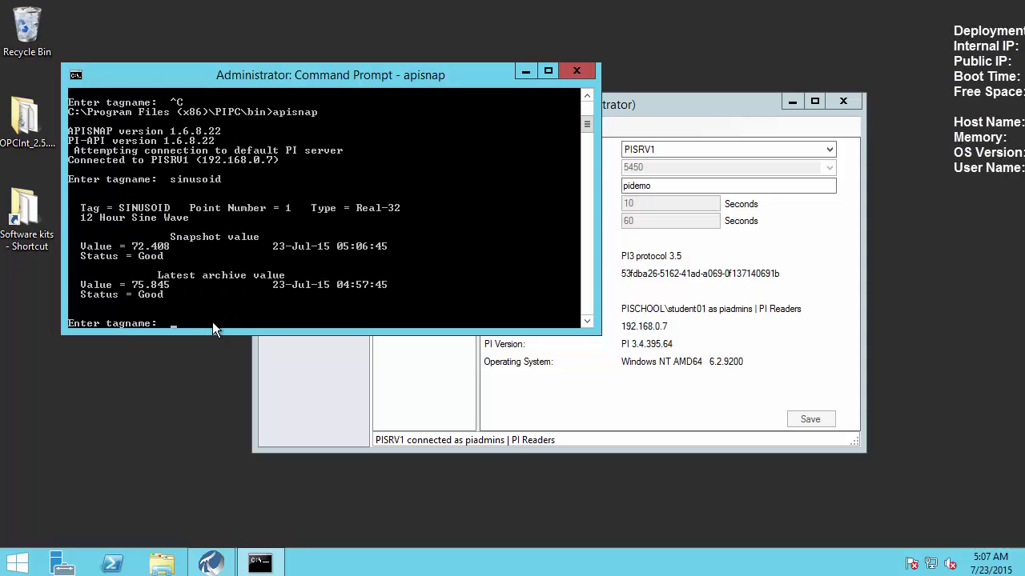
pyautogui.write('cdt158')
pyautogui.press('Return')
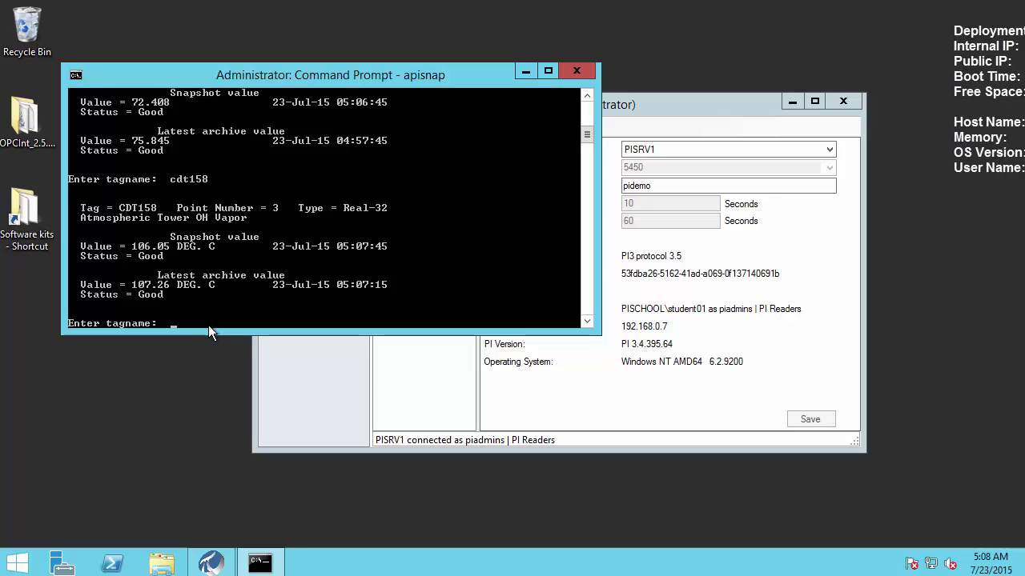
# Reconnect to PISRV1 and confirm the PI Trust PI InterfacesBuffers connected user
pyautogui.click(409, 378)
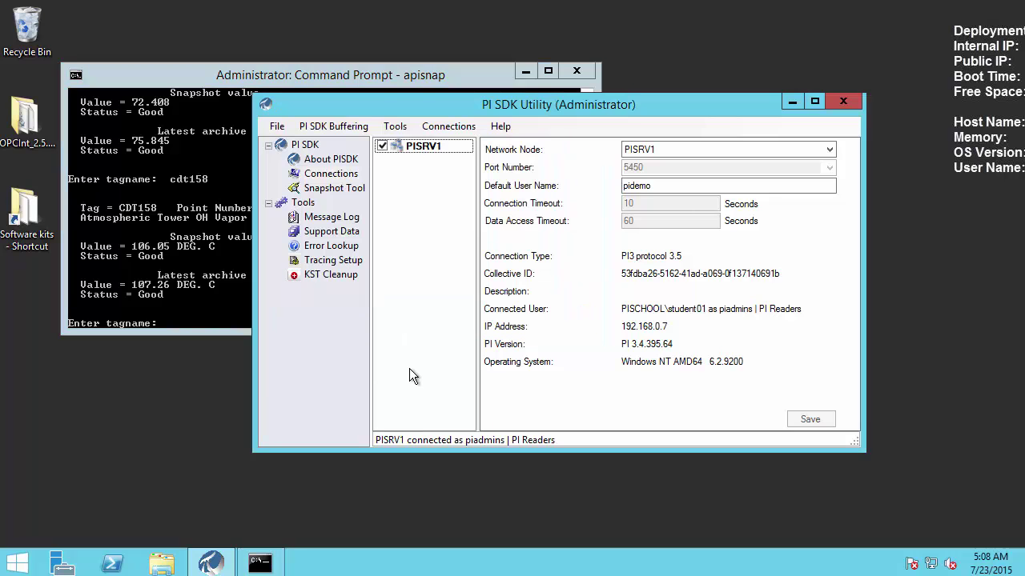
pyautogui.click(383, 146)
pyautogui.click(382, 148)
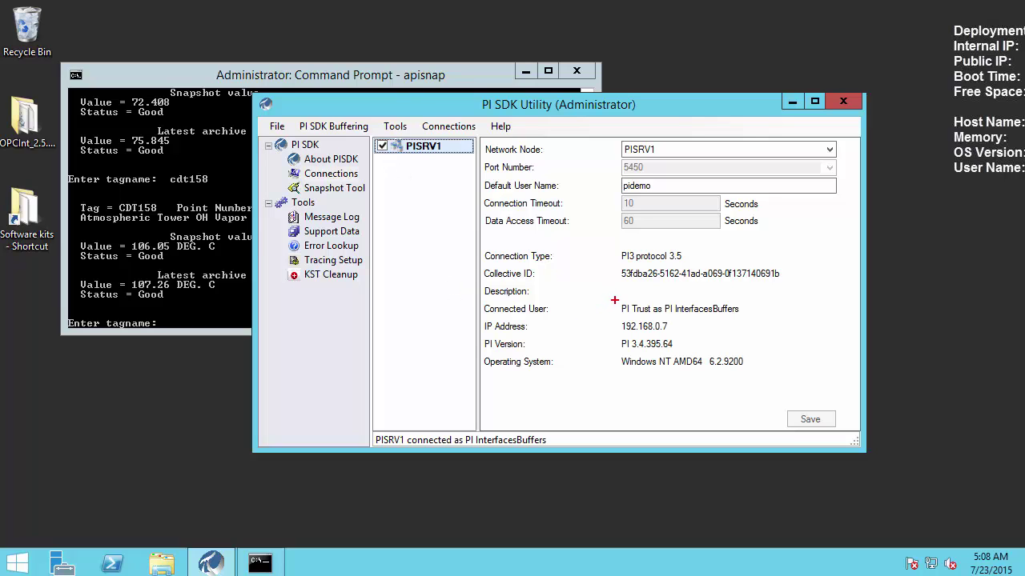
pyautogui.moveTo(615, 297); pyautogui.dragTo(748, 321)
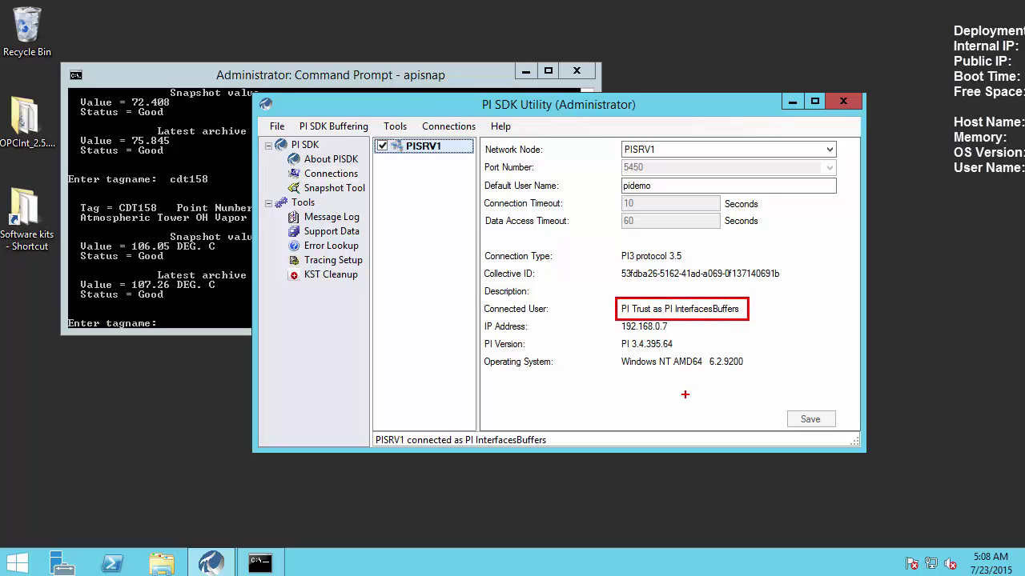
pyautogui.press('Escape')
# Review the Connection Options protocol order, close it unchanged, and select PISRV1
pyautogui.click(443, 127)
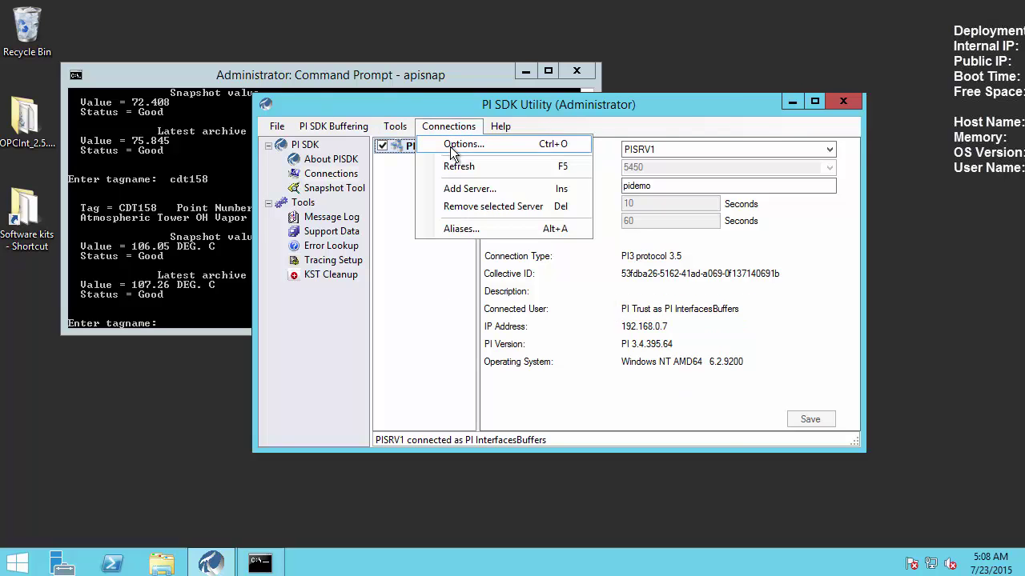
pyautogui.click(458, 146)
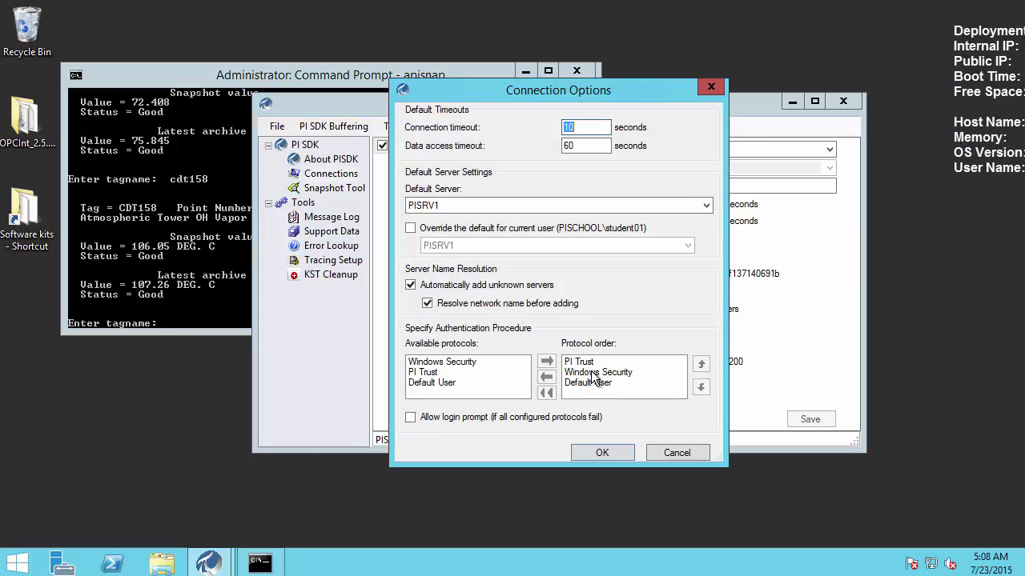
pyautogui.click(670, 456)
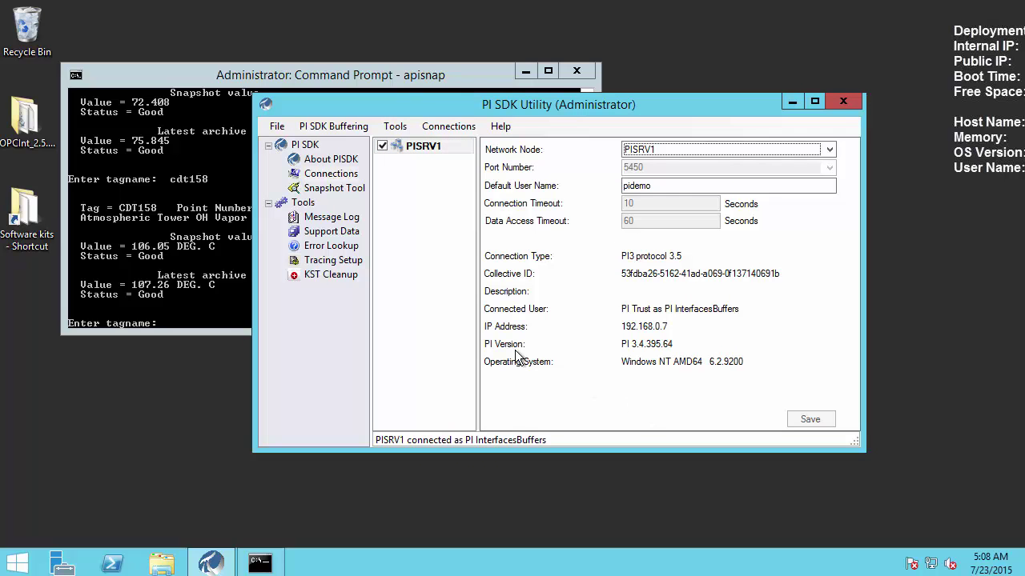
pyautogui.click(429, 289)
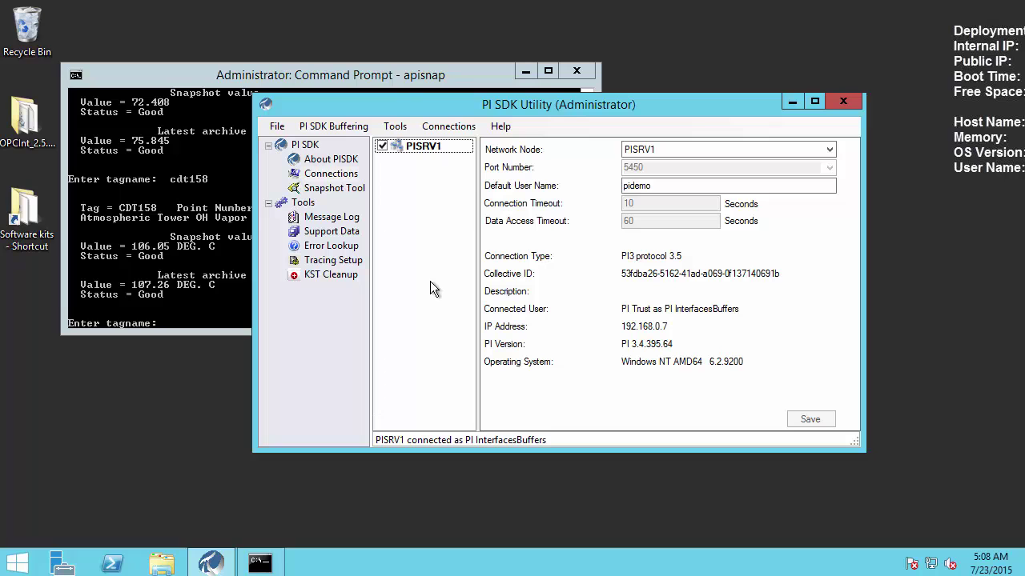
# Switch between the apisnap console and the PI SDK Utility window
pyautogui.click(156, 224)
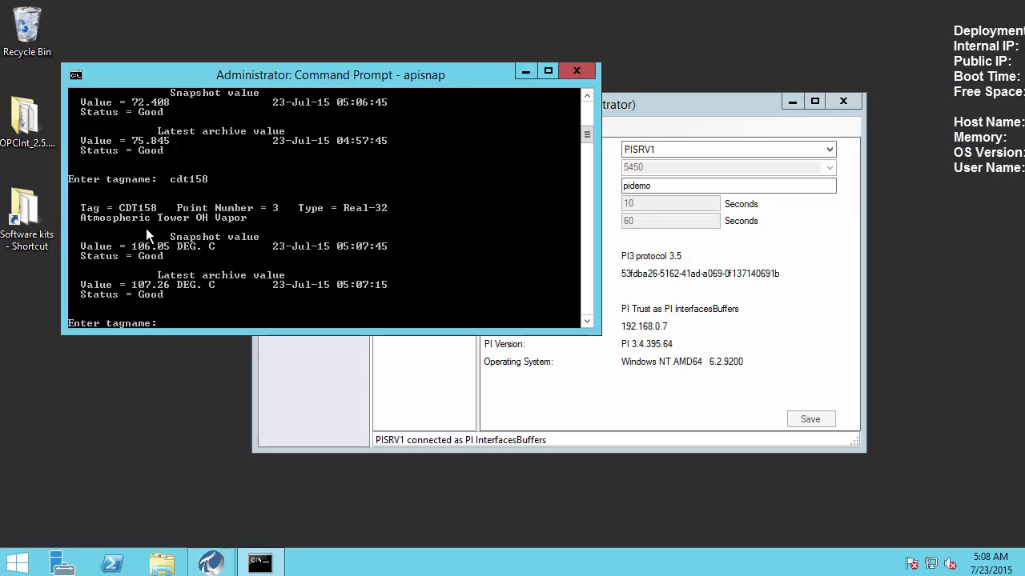
pyautogui.click(438, 385)
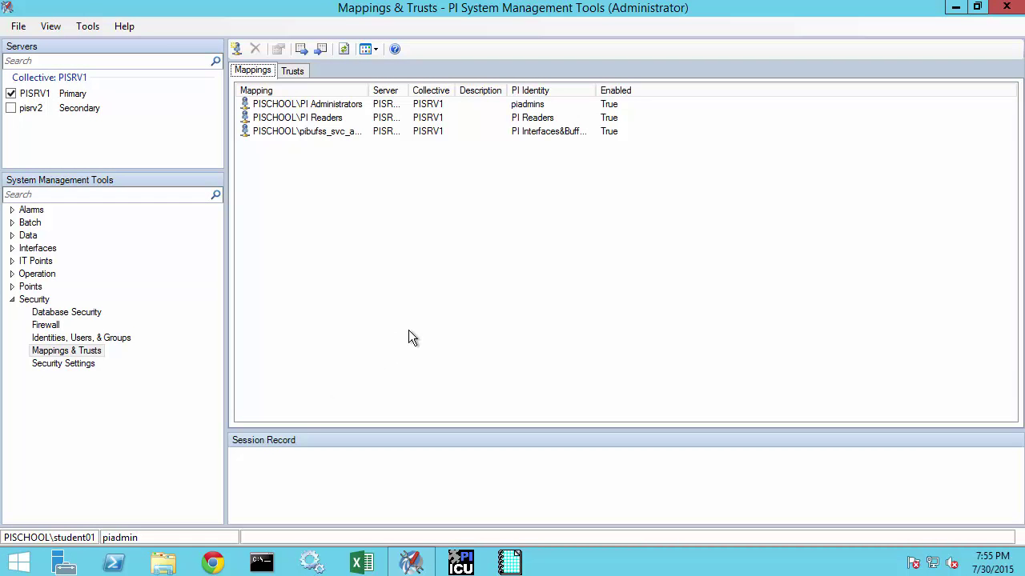
# Show PISRV1's trusts under Security > Mappings & Trusts and select the PIINT2_IP trust
pyautogui.click(39, 301)
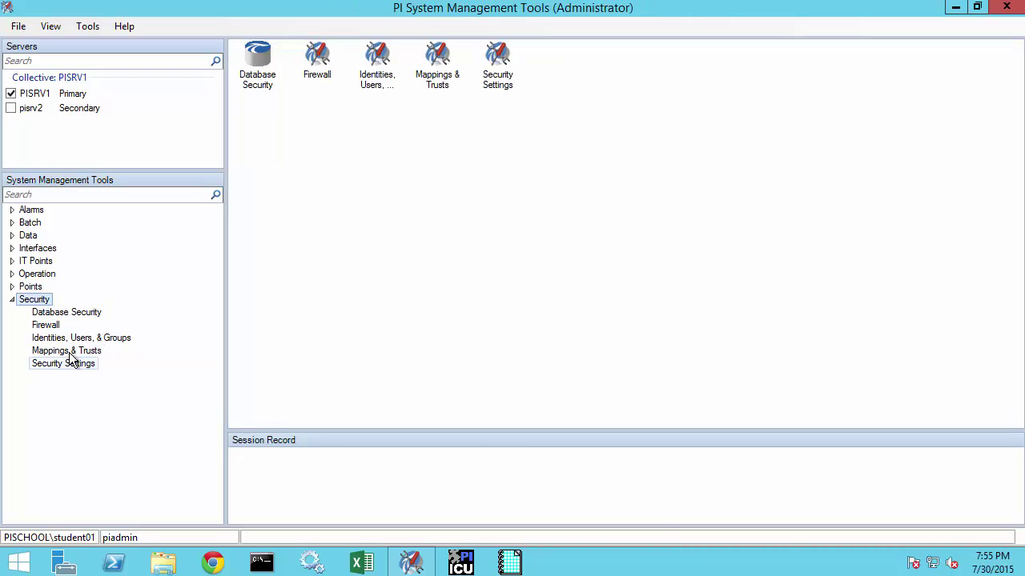
pyautogui.click(75, 353)
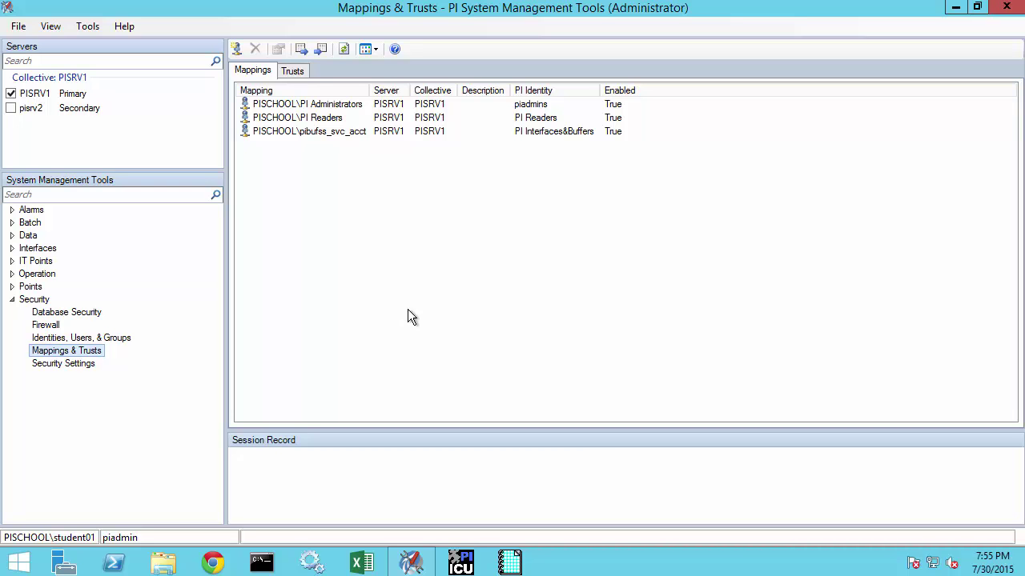
pyautogui.click(293, 71)
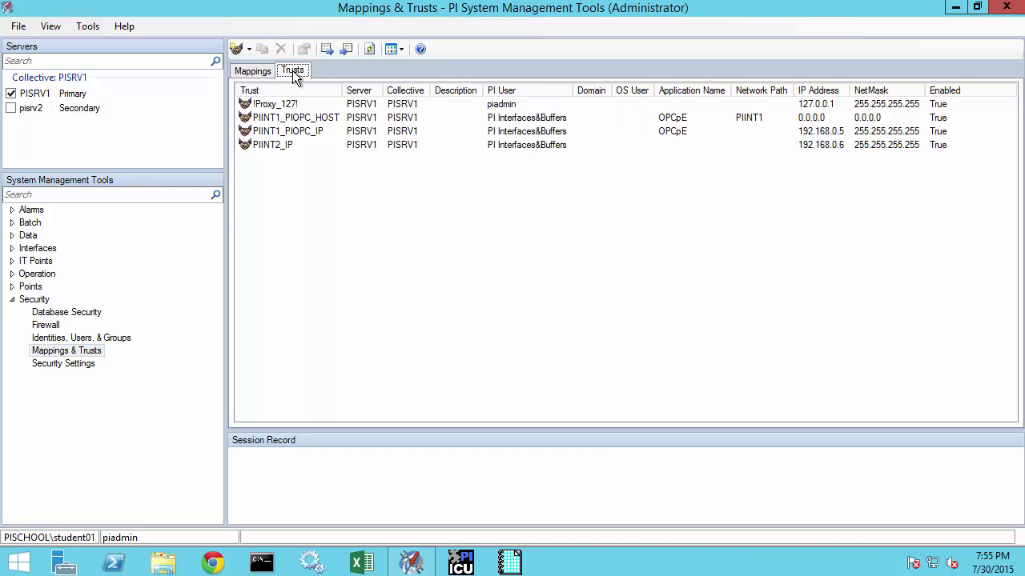
pyautogui.click(273, 145)
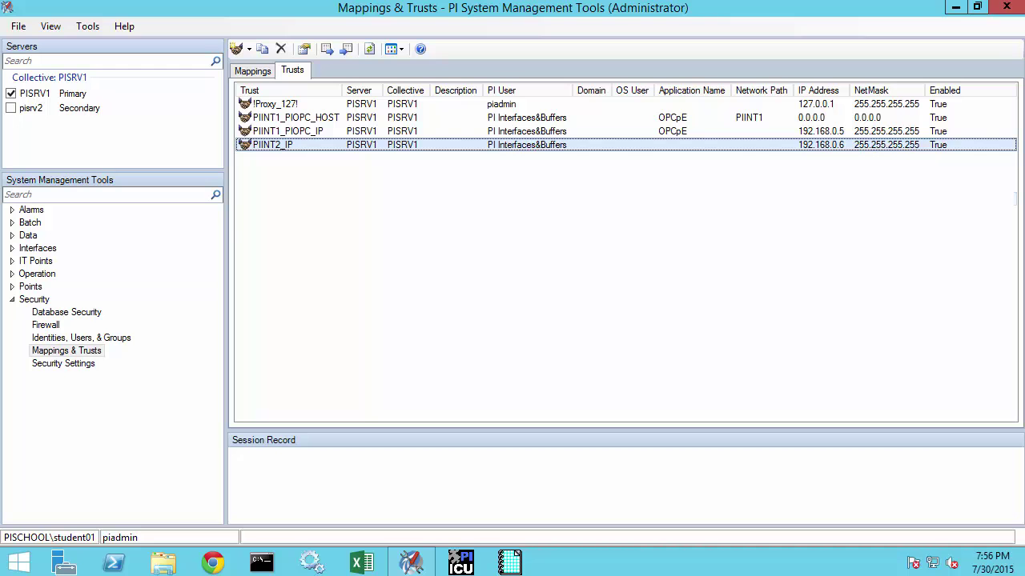
# Rename trust PIINT2_IP to PIINT2_PIOPC_IP and set its application name to OPCpE
pyautogui.doubleClick(318, 147)
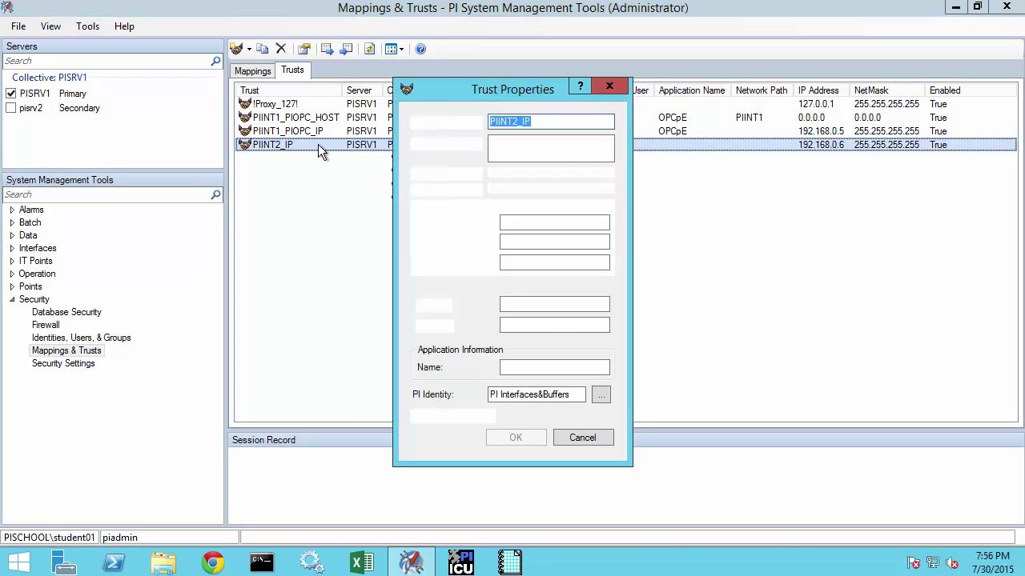
pyautogui.click(523, 122)
pyautogui.write('PI')
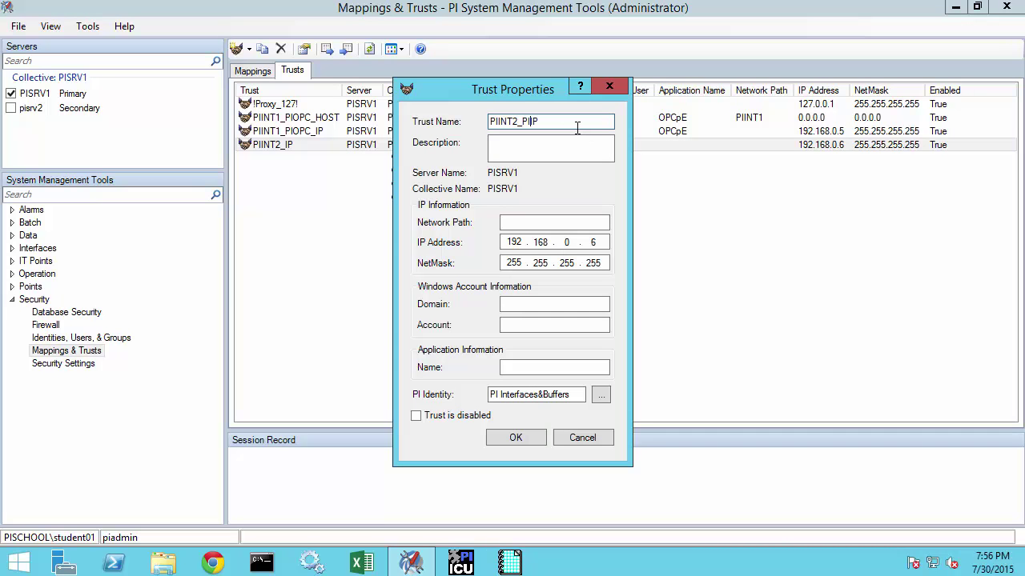
pyautogui.write('OPC_')
pyautogui.click(542, 366)
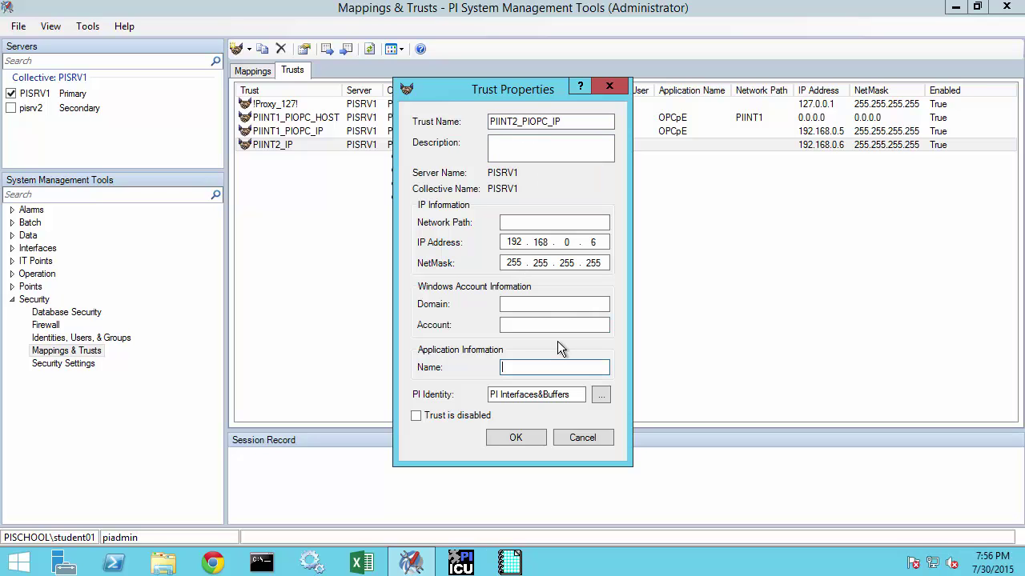
pyautogui.write('OP')
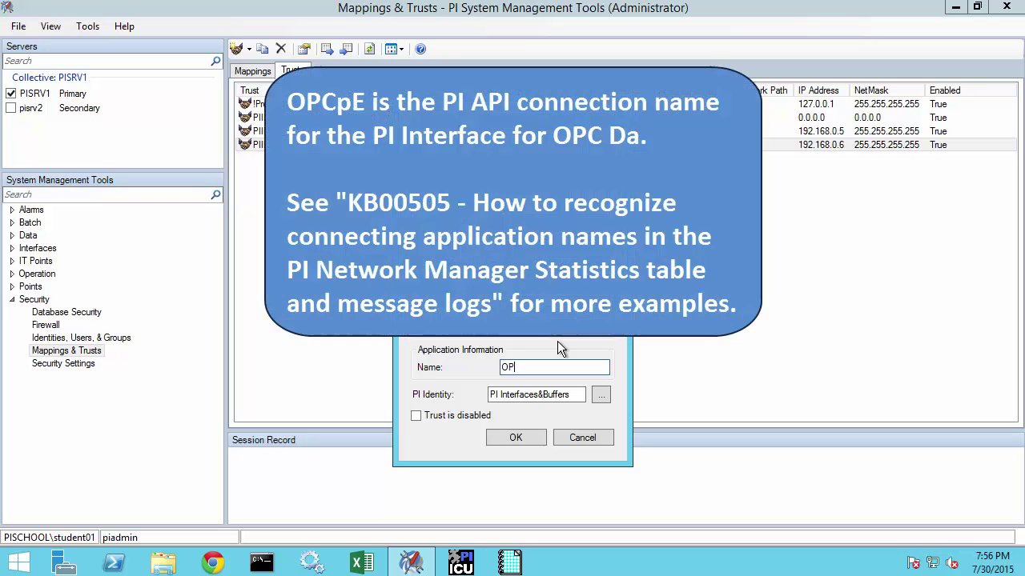
pyautogui.write('C')
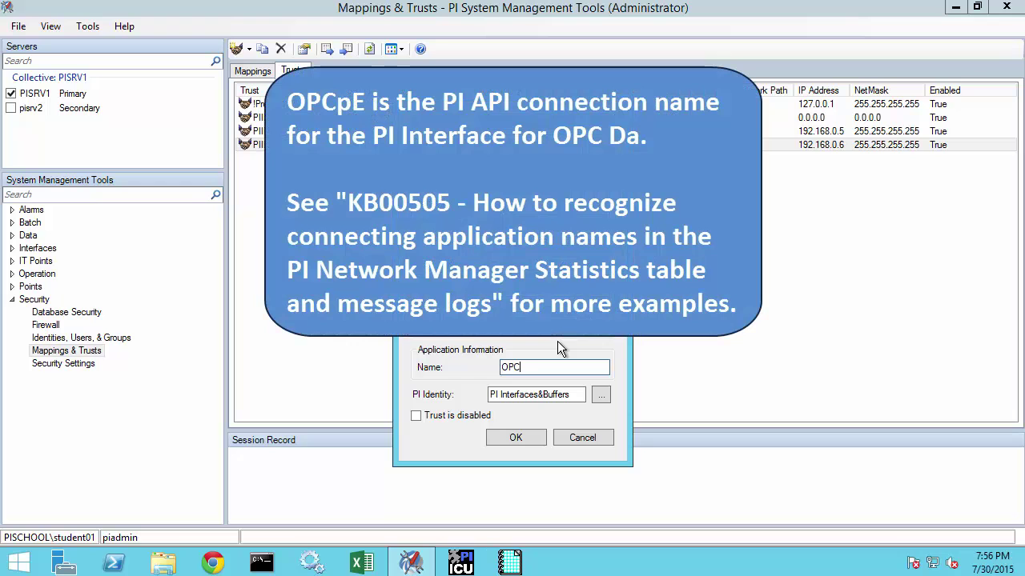
pyautogui.write('pE')
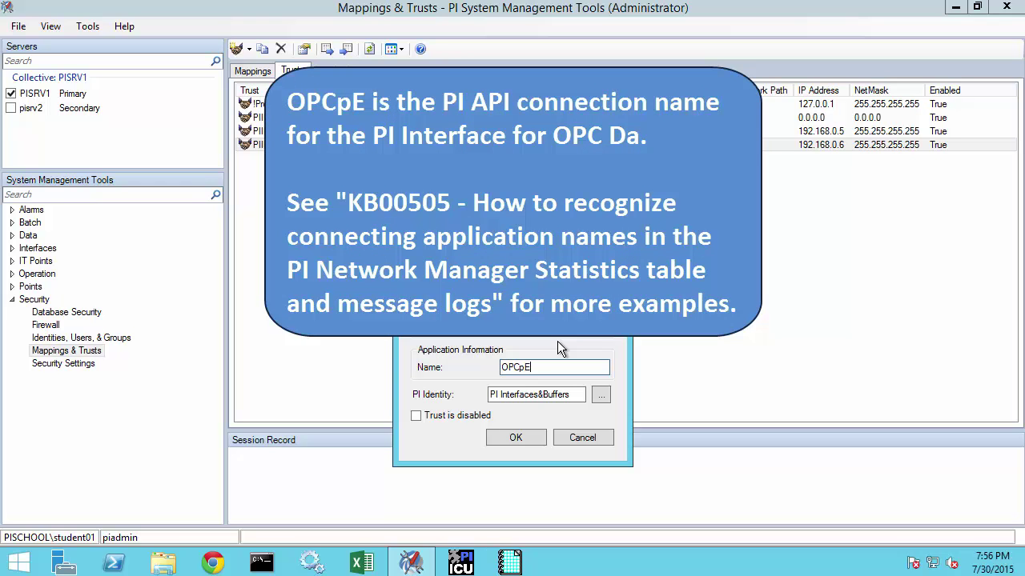
pyautogui.click(516, 439)
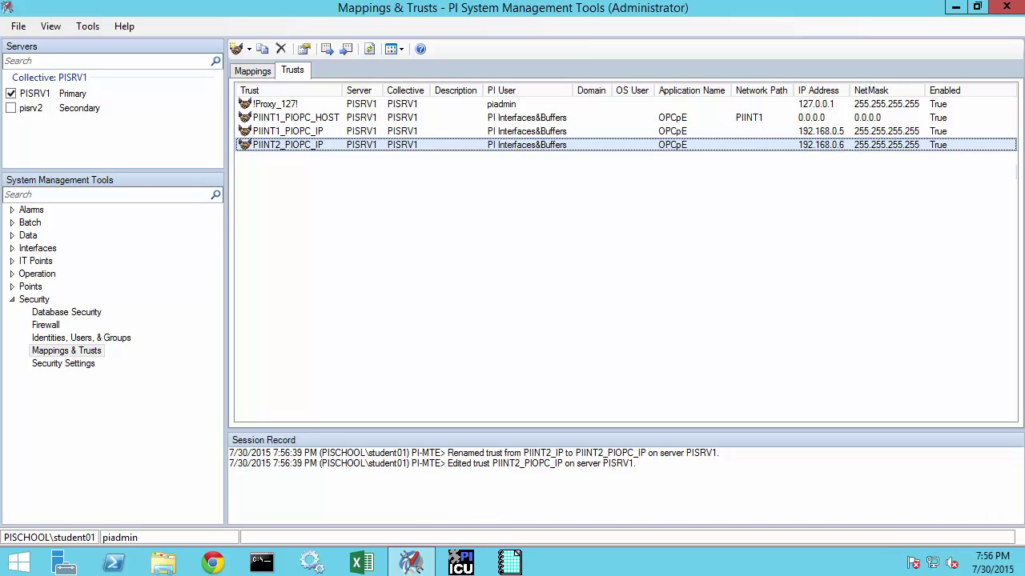
# Start an advanced trust named PIINT2_PIOPC_HOST with network path PIINT2 and application OPCpE
pyautogui.click(249, 50)
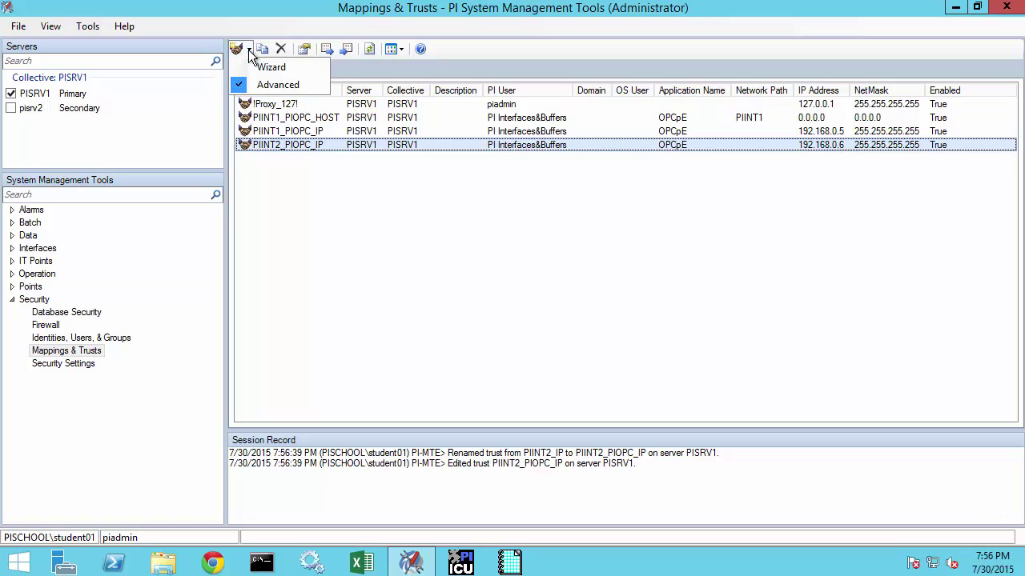
pyautogui.click(270, 86)
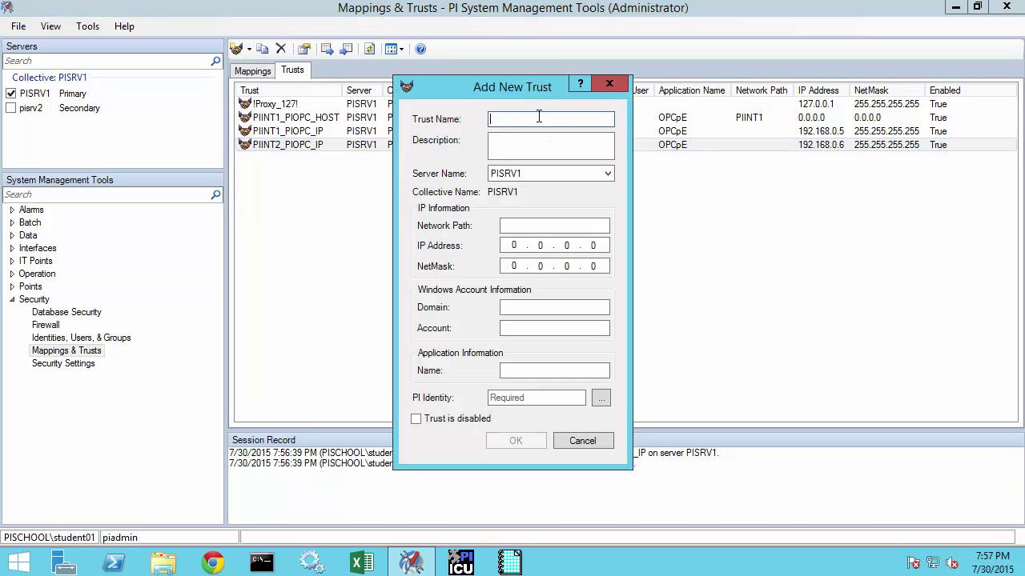
pyautogui.write('PIINT2_')
pyautogui.write('PIOPC')
pyautogui.write('_HOST')
pyautogui.click(553, 226)
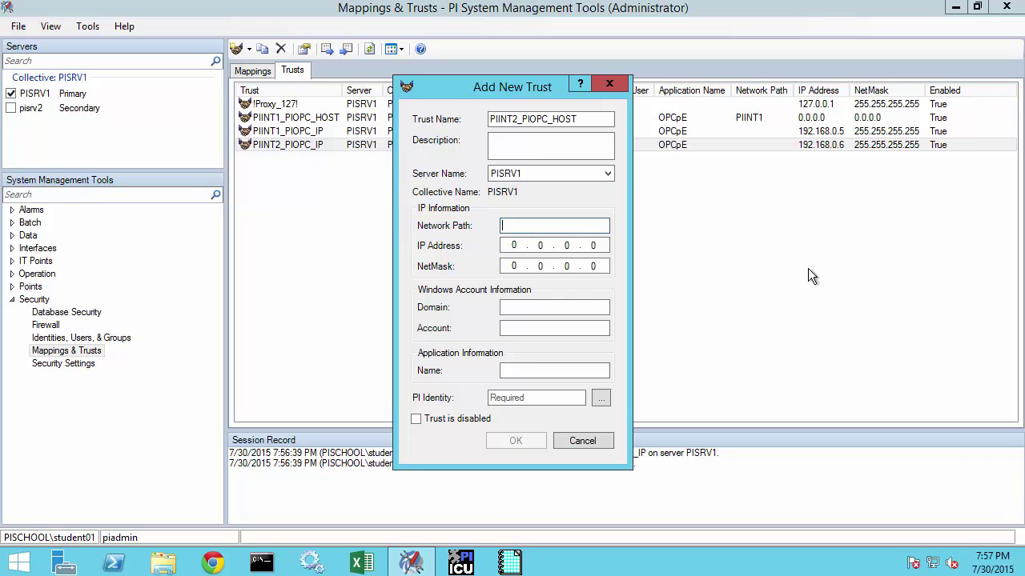
pyautogui.write('PIINT2')
pyautogui.click(540, 370)
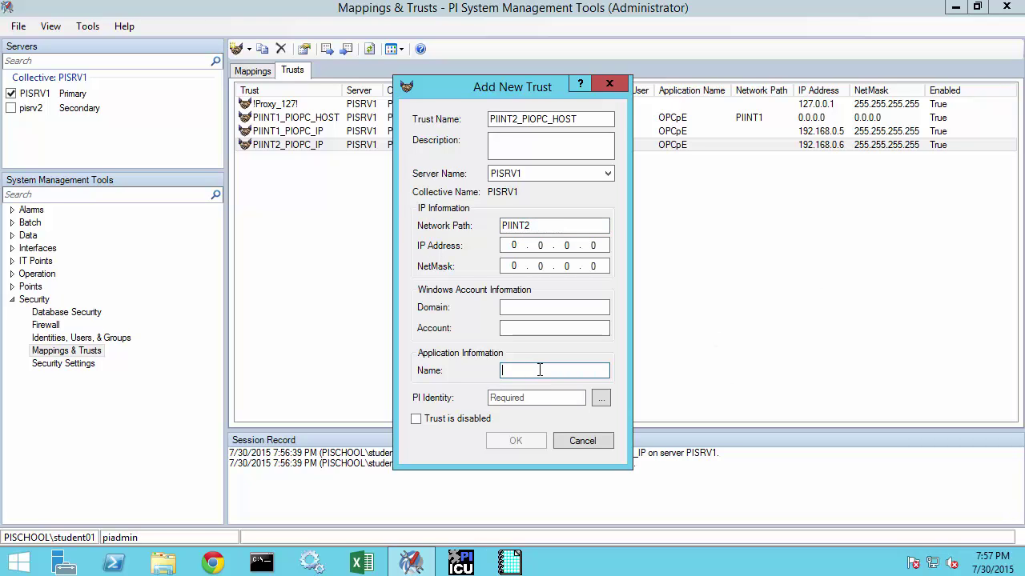
pyautogui.write('OPC')
pyautogui.write('pE')
# Map the new trust to PI Interfaces&Buffers, save it, and select both PIINT2 trusts
pyautogui.click(600, 398)
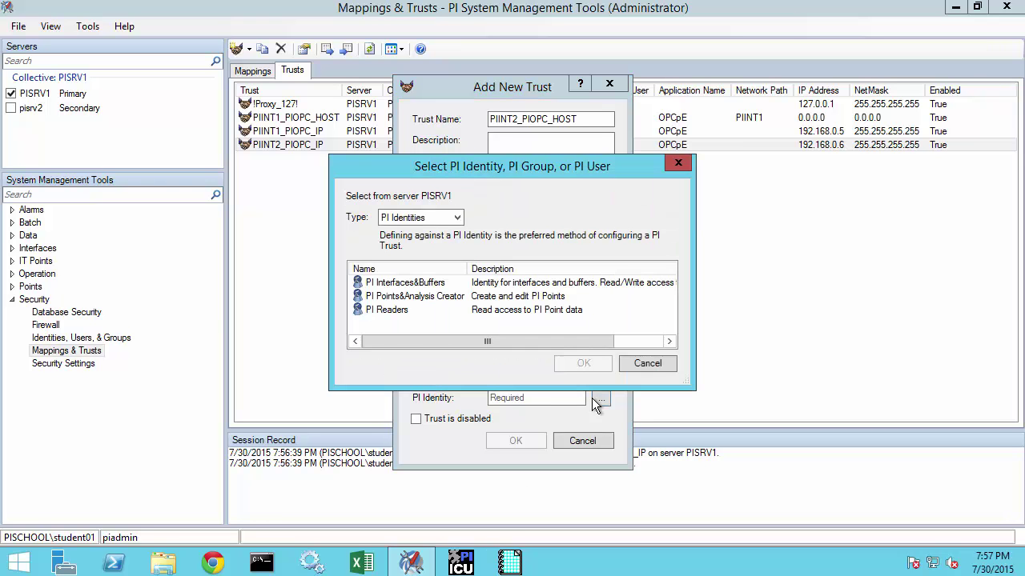
pyautogui.click(404, 283)
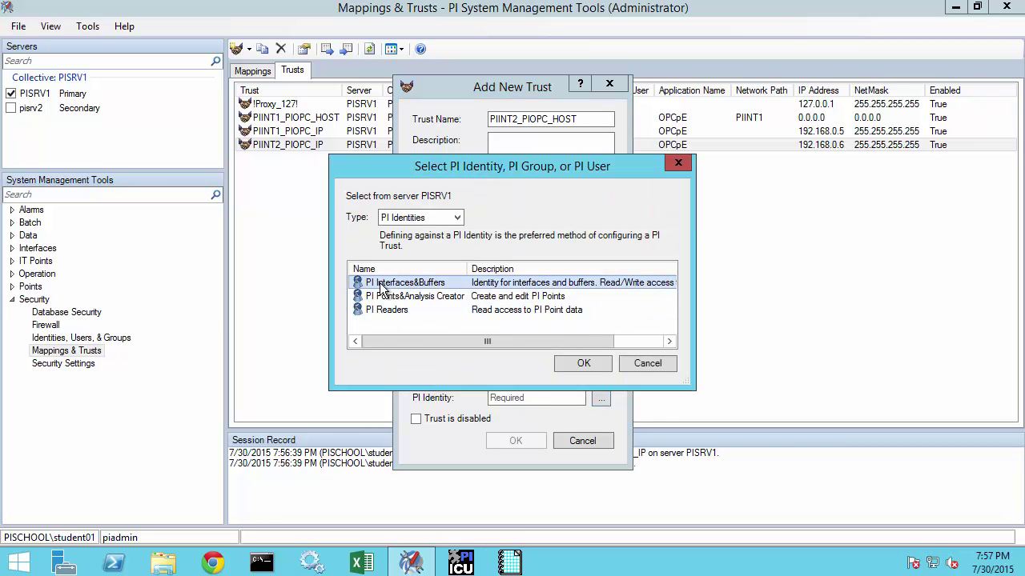
pyautogui.click(584, 363)
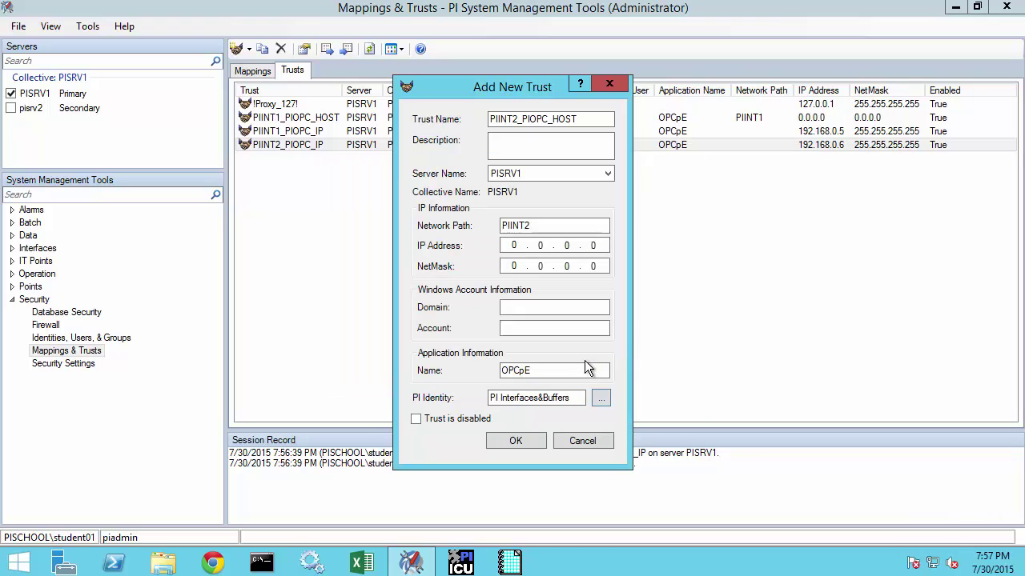
pyautogui.click(527, 439)
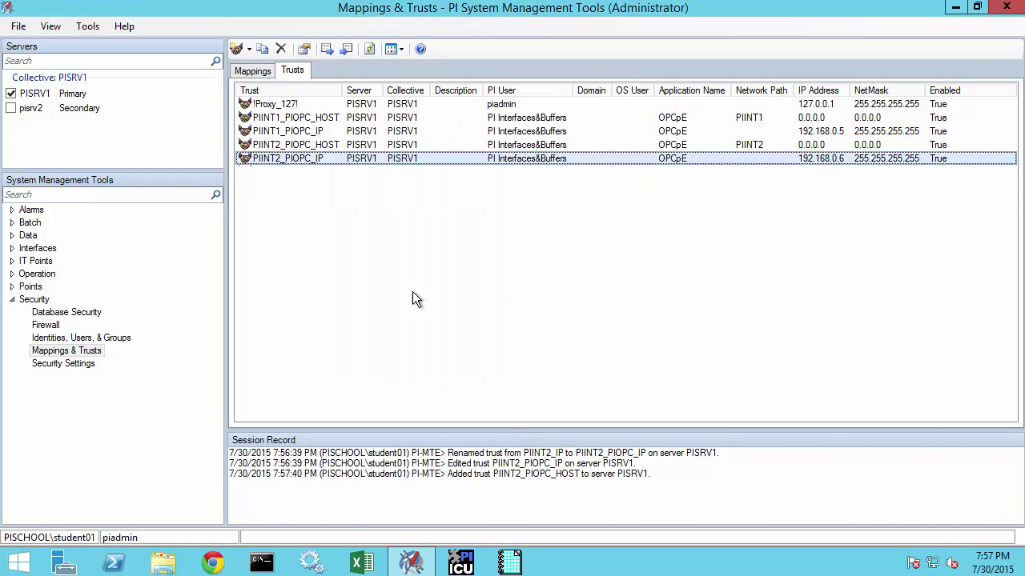
pyautogui.keyDown('shift'); pyautogui.click(330, 149); pyautogui.keyUp('shift')
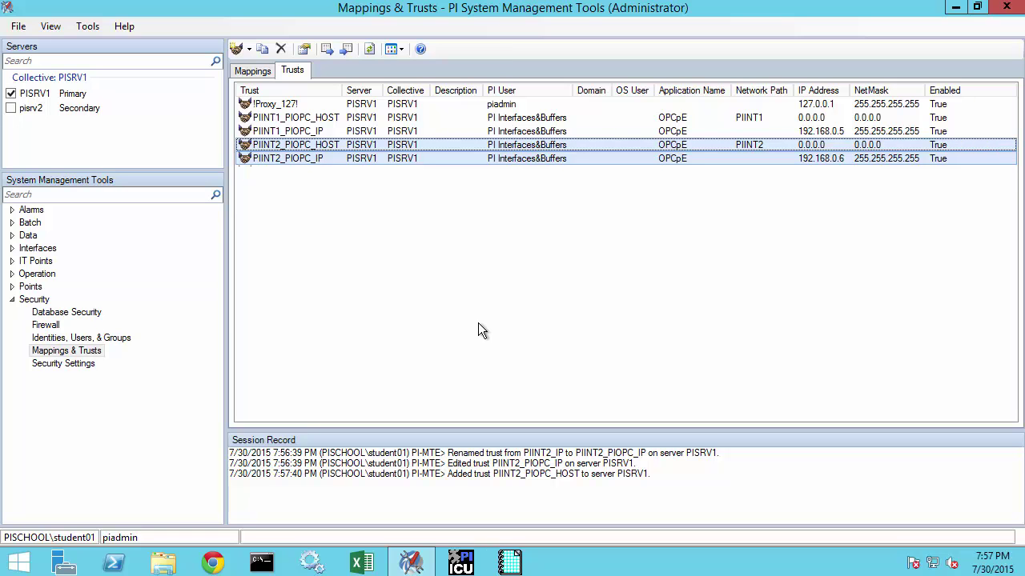
# Switch to the Mappings list and highlight PISCHOOL\pibufss_svc_acct mapped to PI Interfaces&Buffers
pyautogui.click(254, 71)
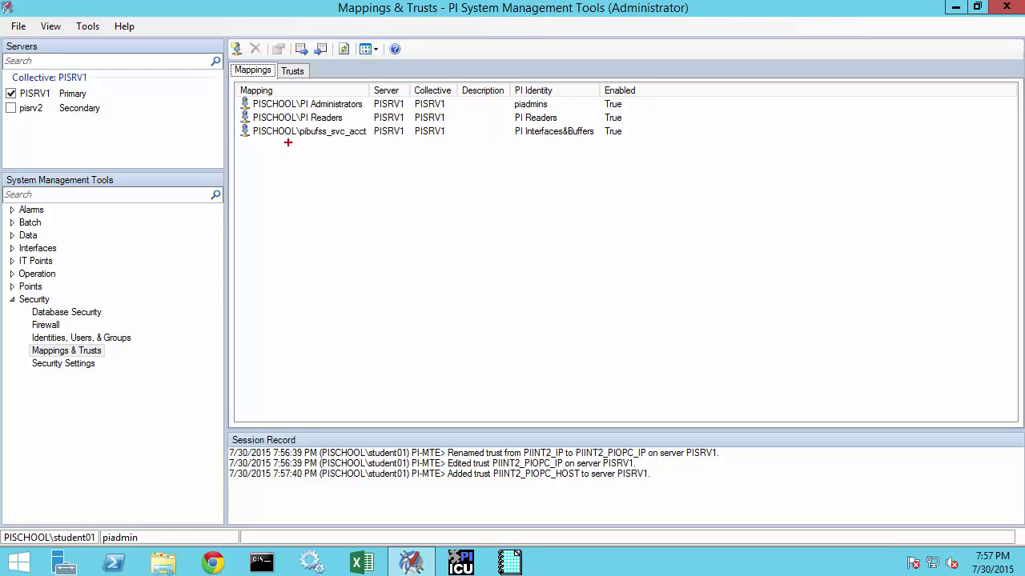
pyautogui.moveTo(293, 142); pyautogui.dragTo(372, 123)
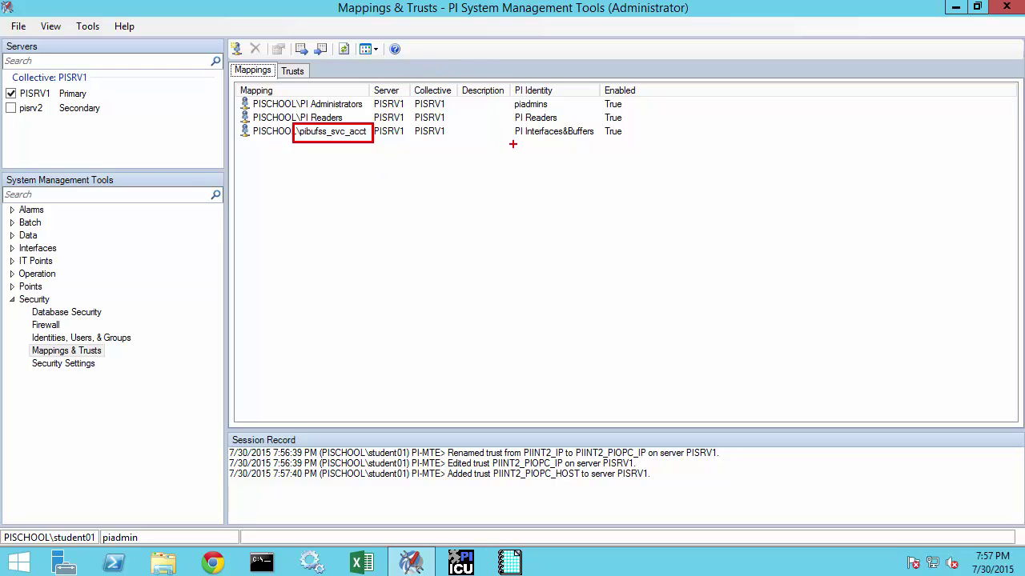
pyautogui.moveTo(509, 142); pyautogui.dragTo(600, 124)
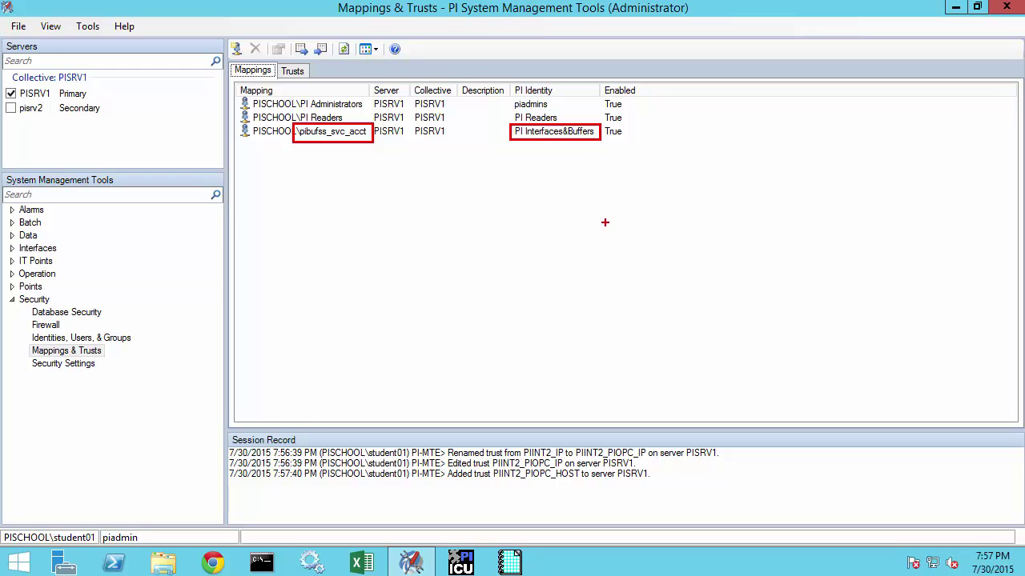
pyautogui.press('Escape')
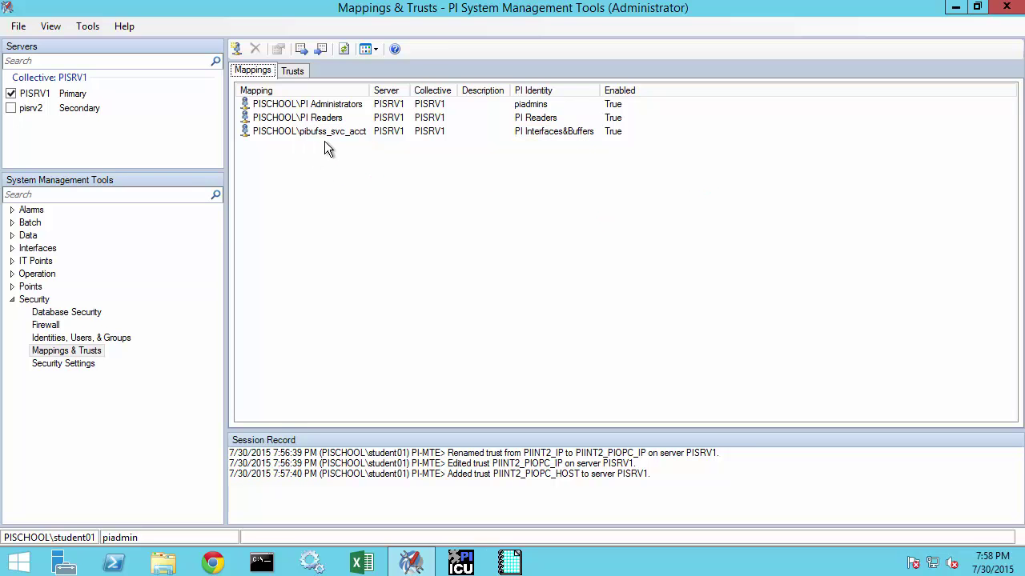
pyautogui.hotkey('ctrl', '2')
pyautogui.moveTo(337, 149); pyautogui.dragTo(340, 186)
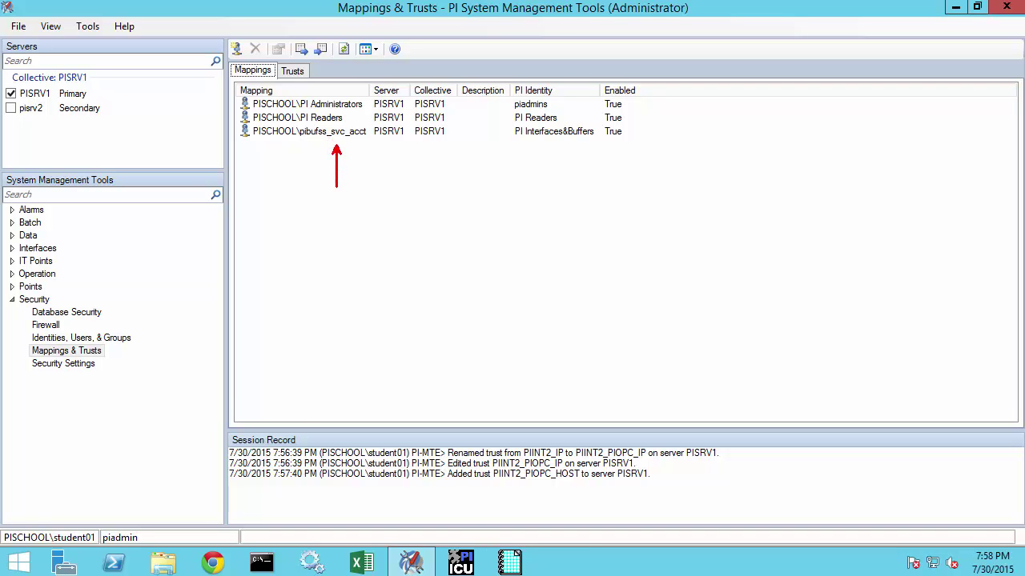